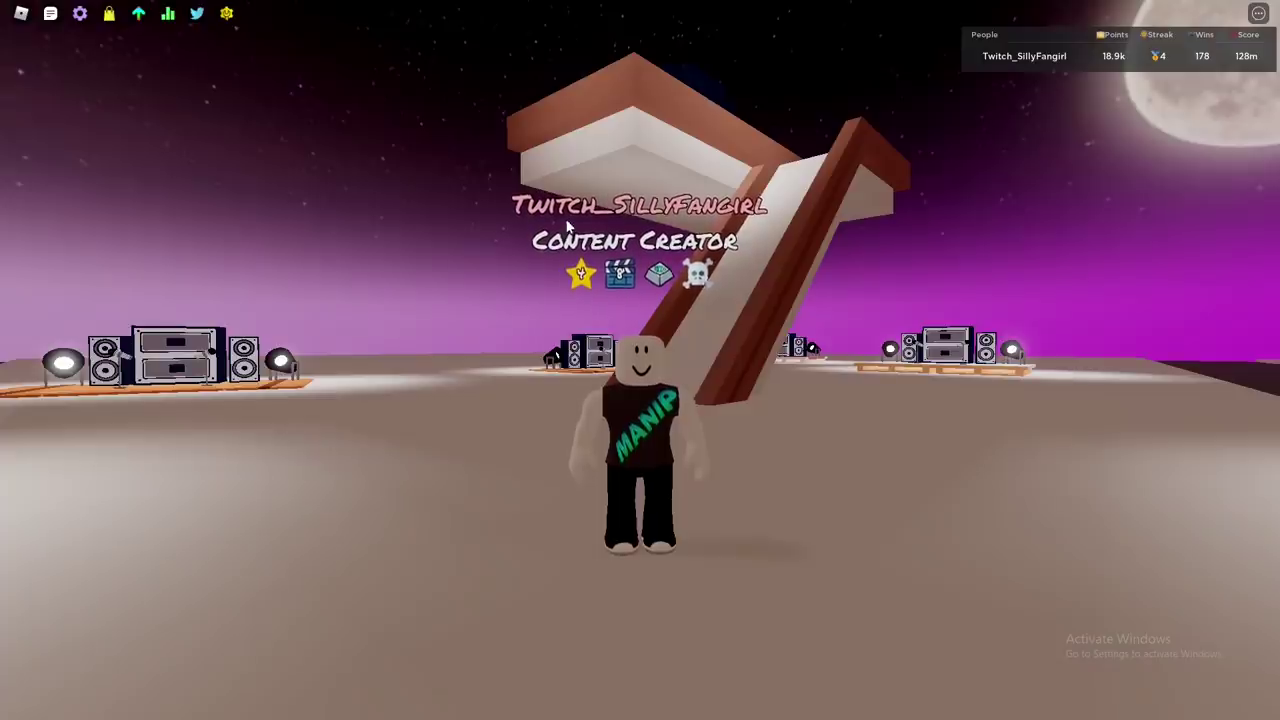
key("a")
key("s")
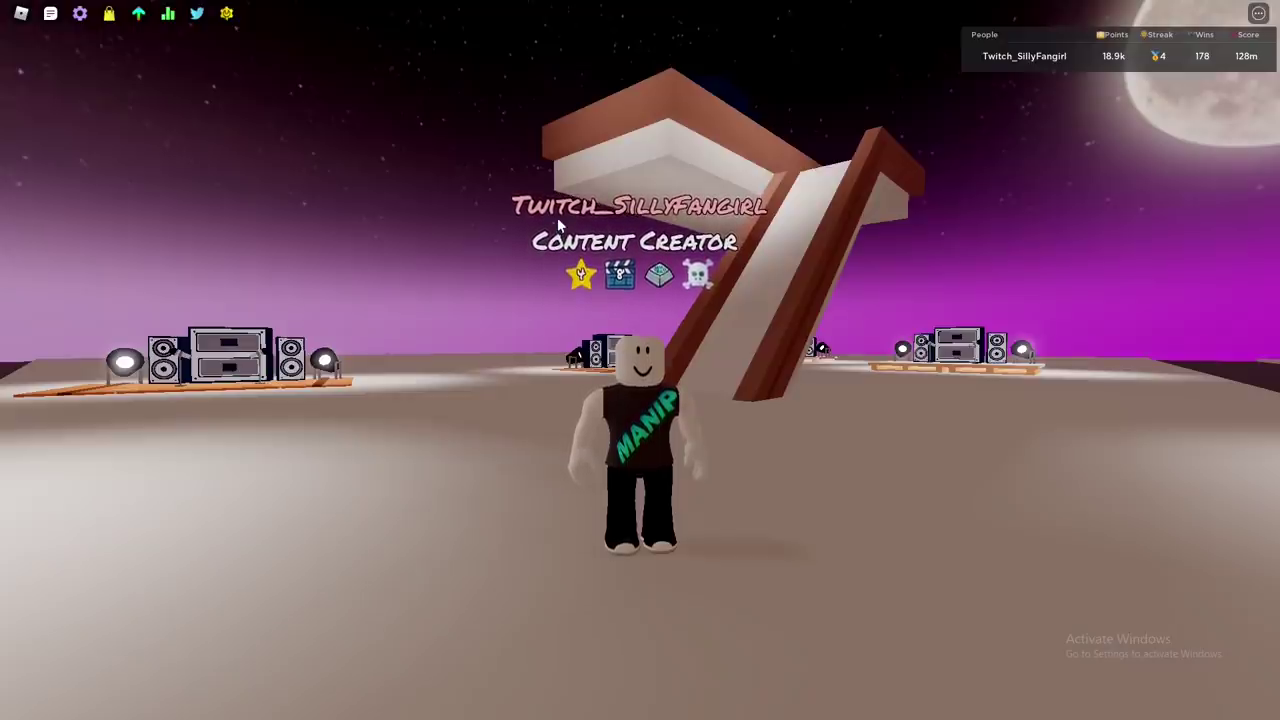
mouse_move(153, 107)
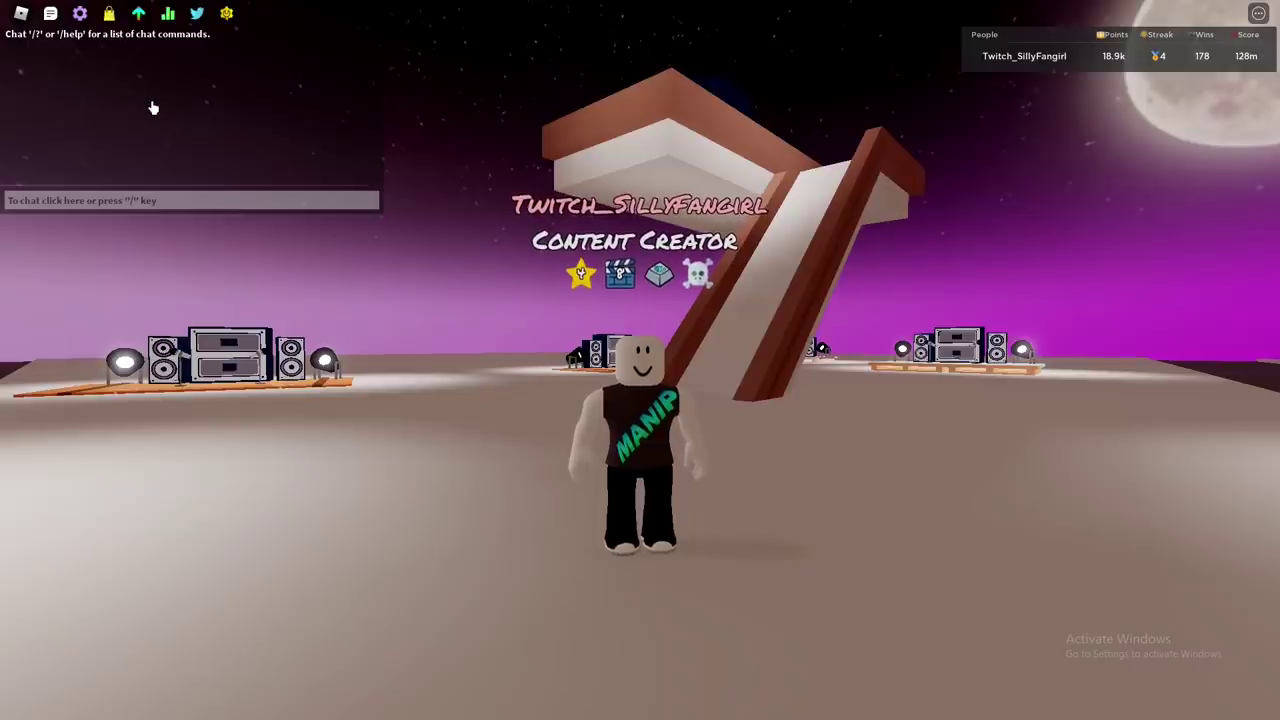
key("w")
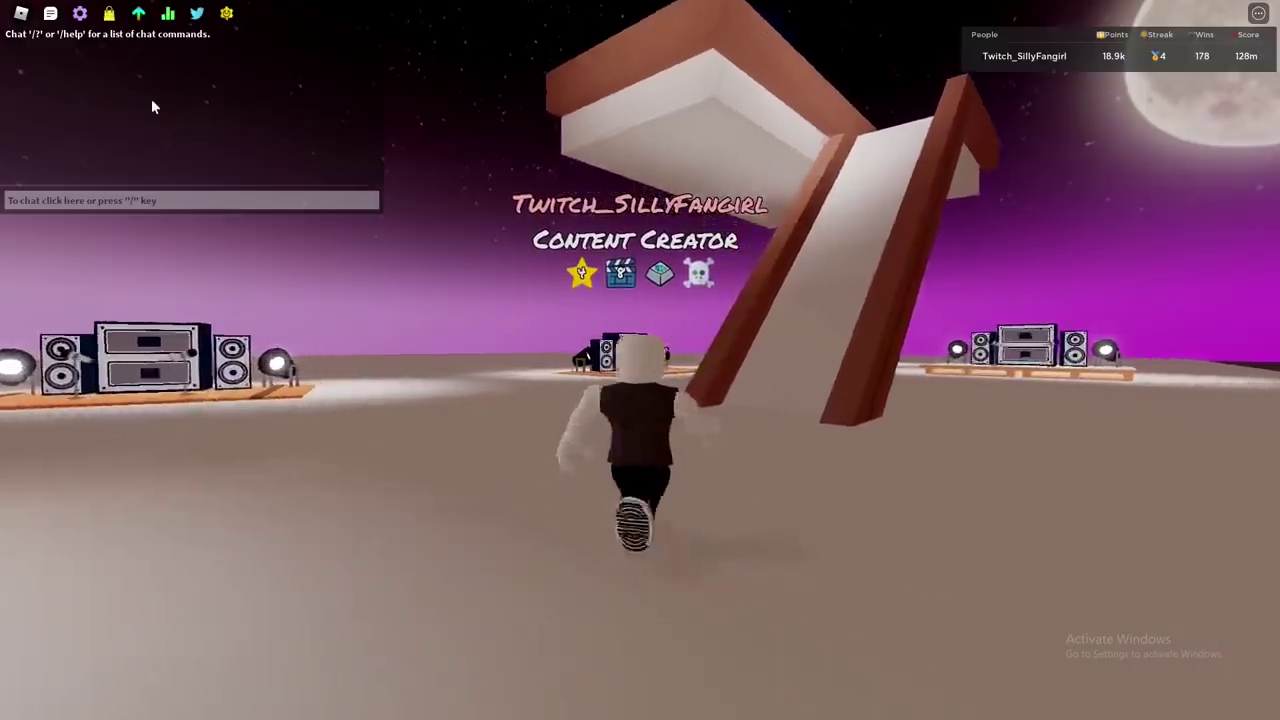
key("s")
key("w")
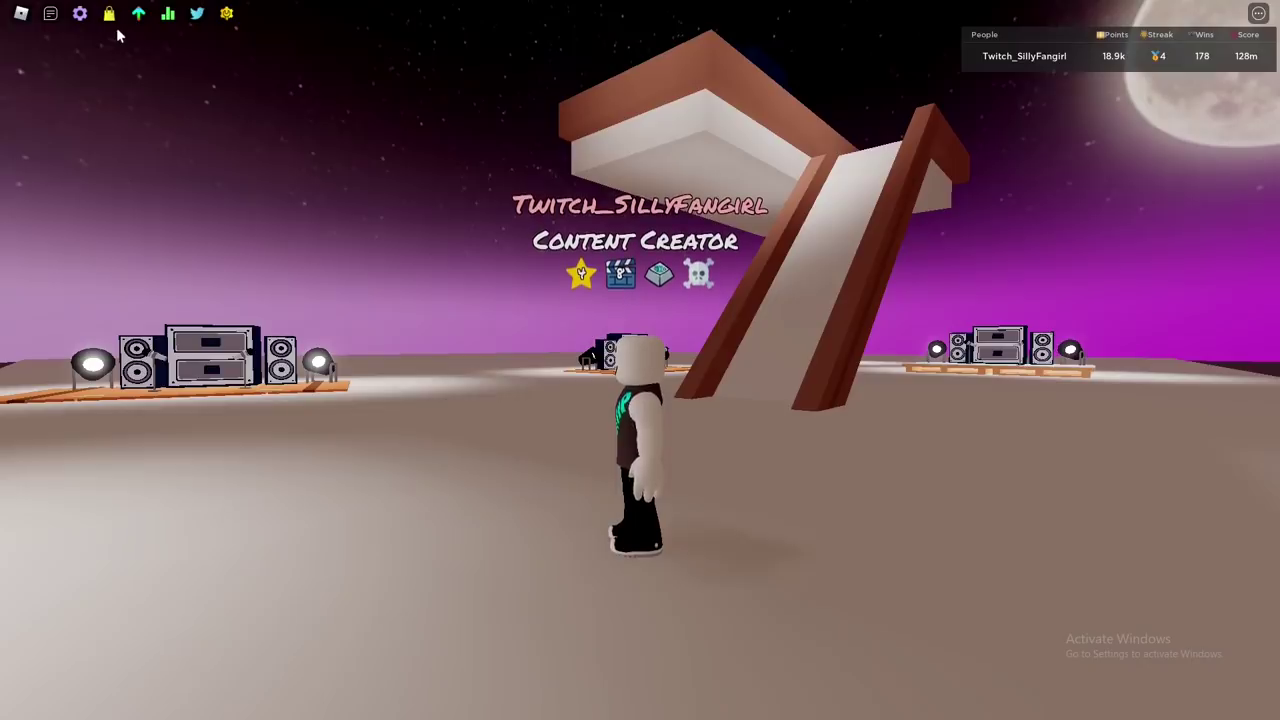
Step: Open the game settings showing the full list of customization options
left_click(80, 15)
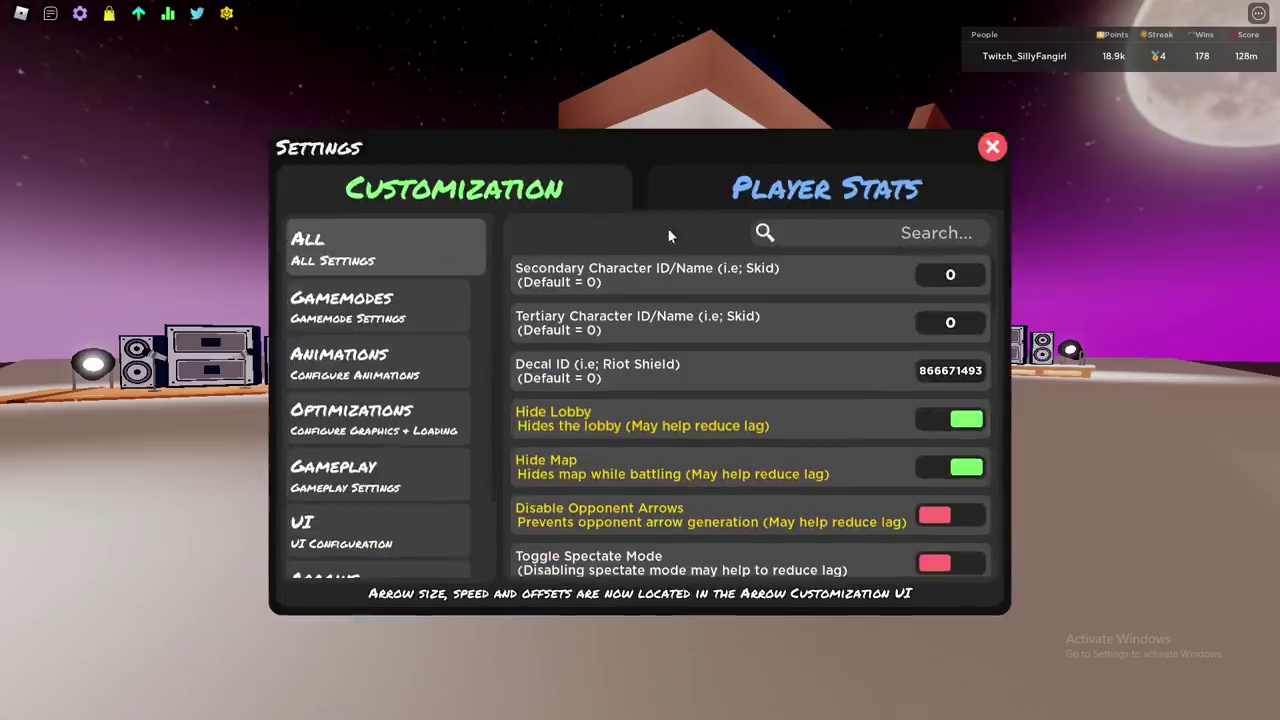
scroll(785, 368, "down", 2)
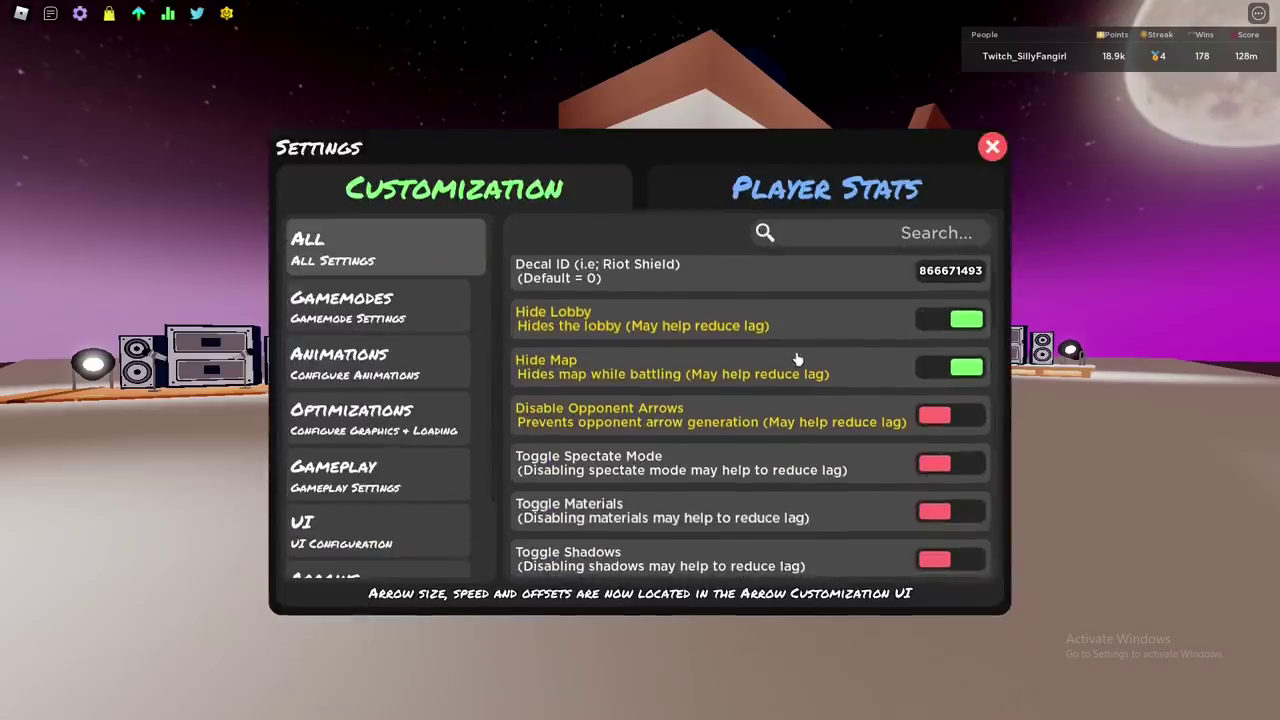
scroll(900, 370, "up", 2)
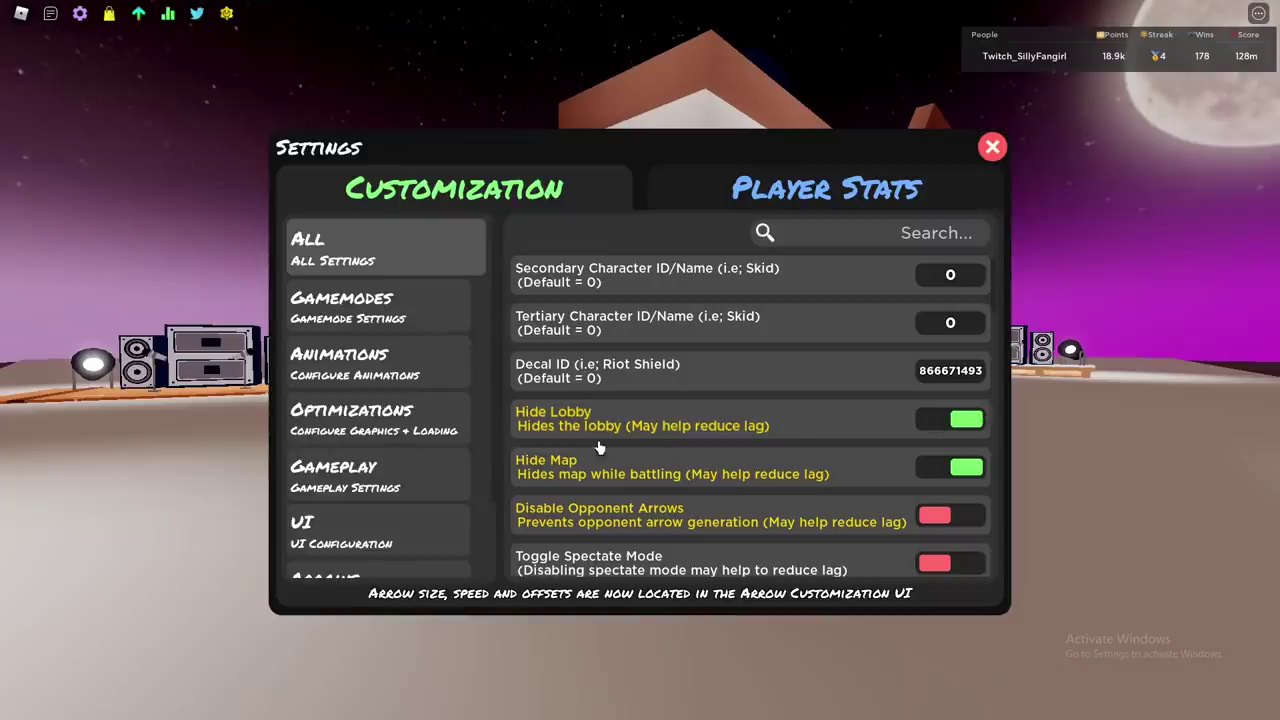
Step: Toggle the Hide Lobby and Hide Map options off and back on to compare their effect
left_click(966, 426)
left_click(970, 467)
left_click(960, 424)
left_click(958, 476)
left_click(958, 421)
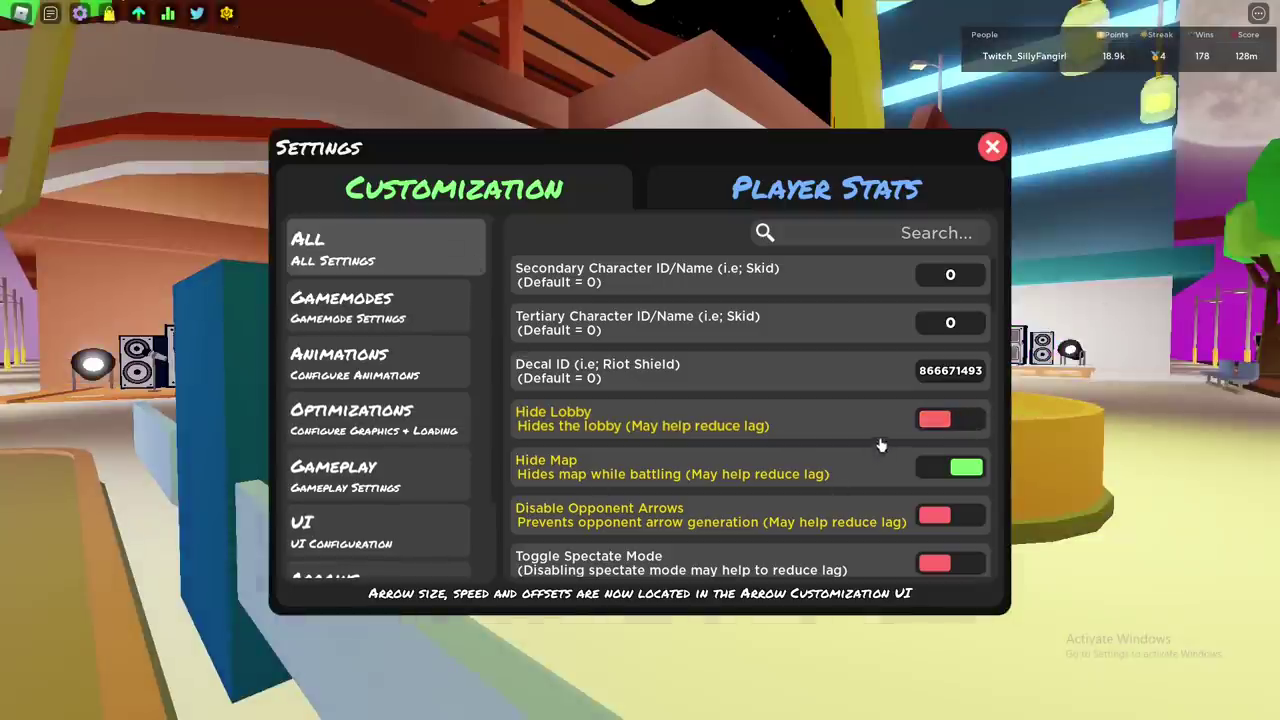
left_click(960, 424)
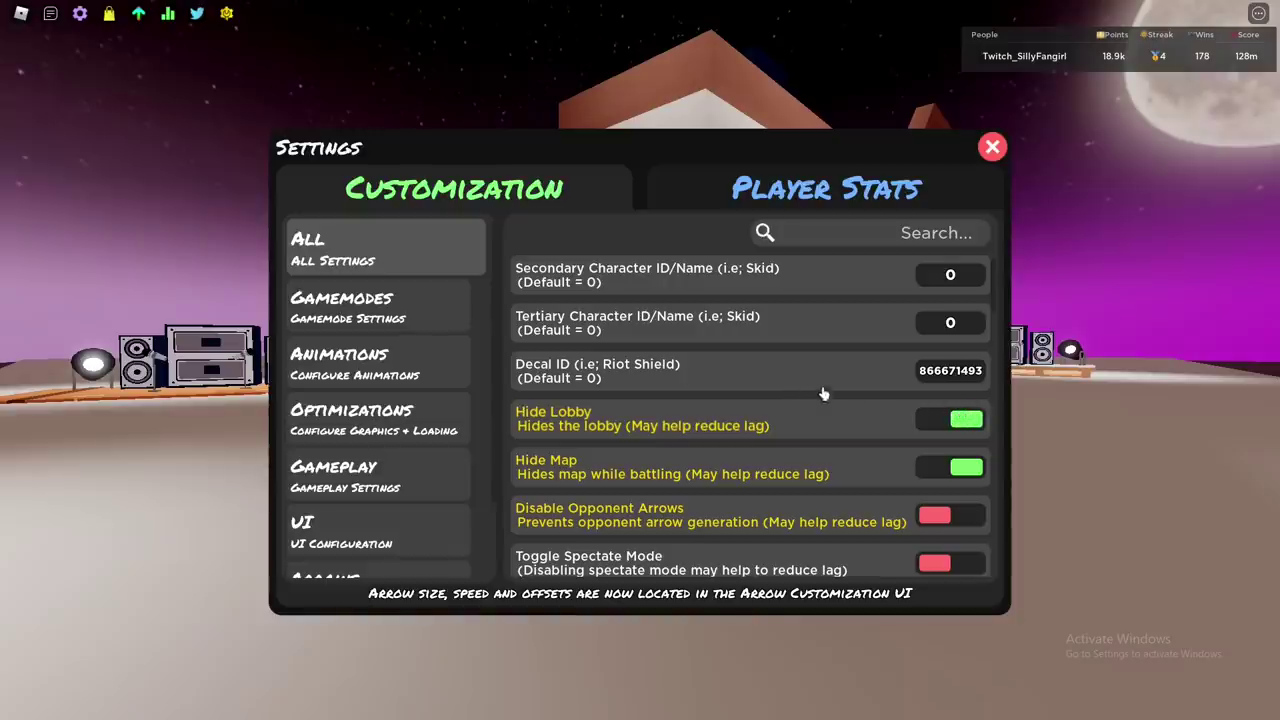
Step: Review the lag-reduction toggles, camera movement options, info bar options and spectator-hiding options in the settings list
scroll(700, 405, "down", 4)
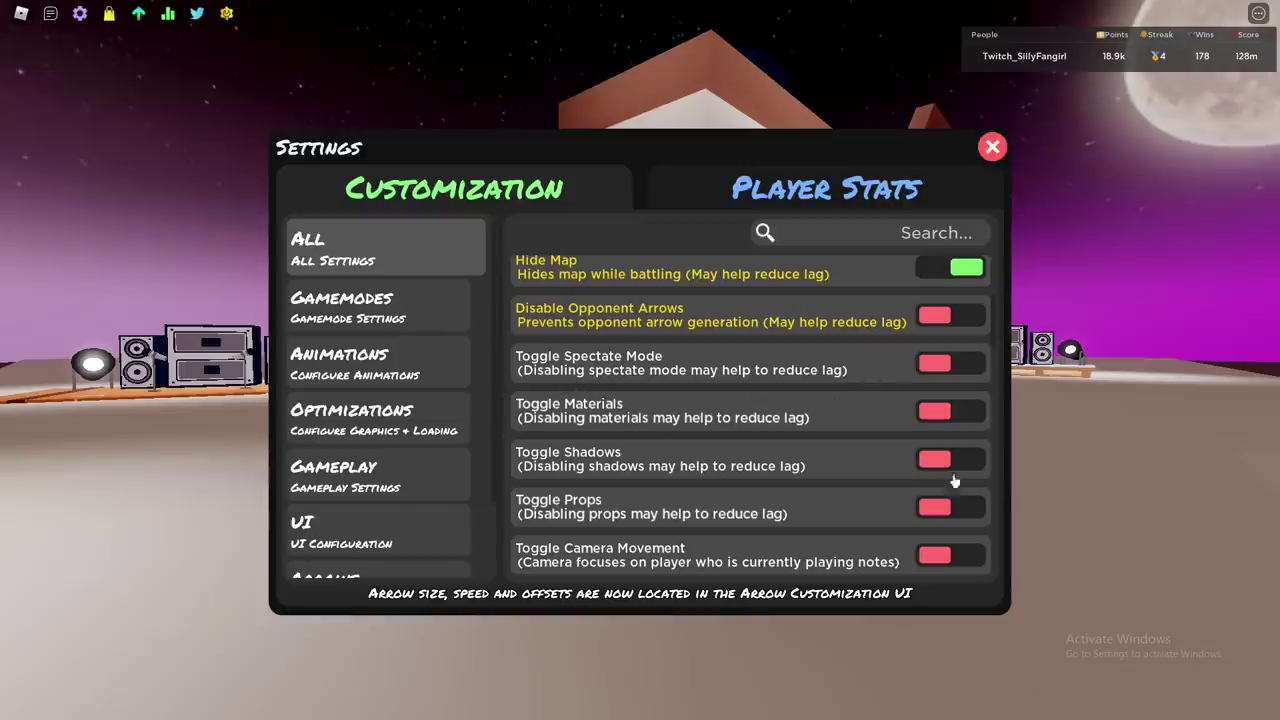
scroll(843, 541, "down", 1)
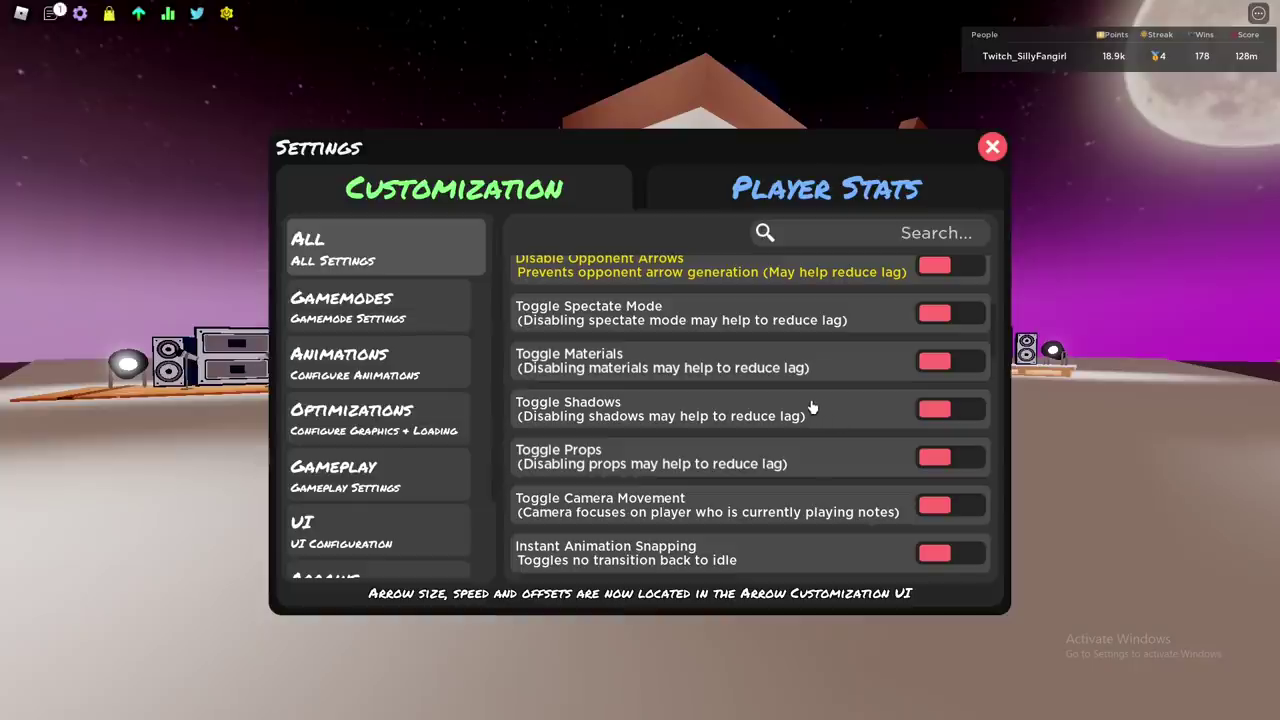
scroll(805, 405, "down", 5)
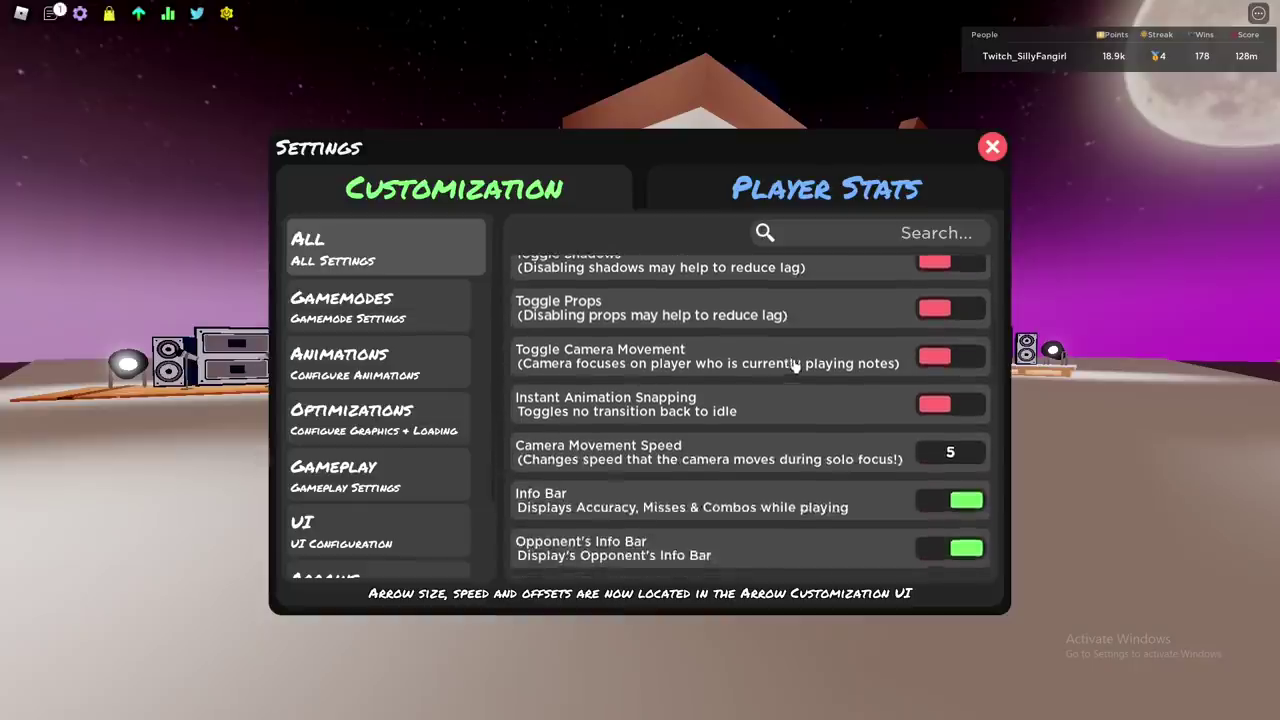
scroll(960, 430, "up", 5)
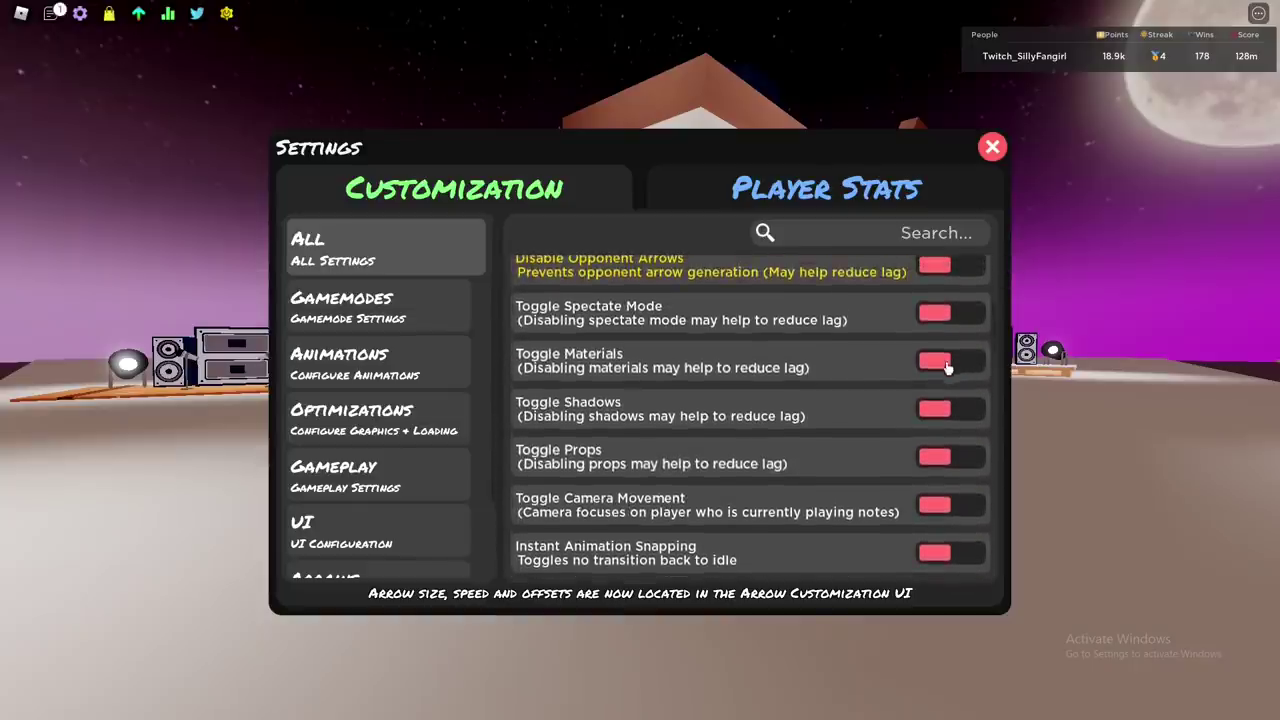
scroll(883, 440, "down", 4)
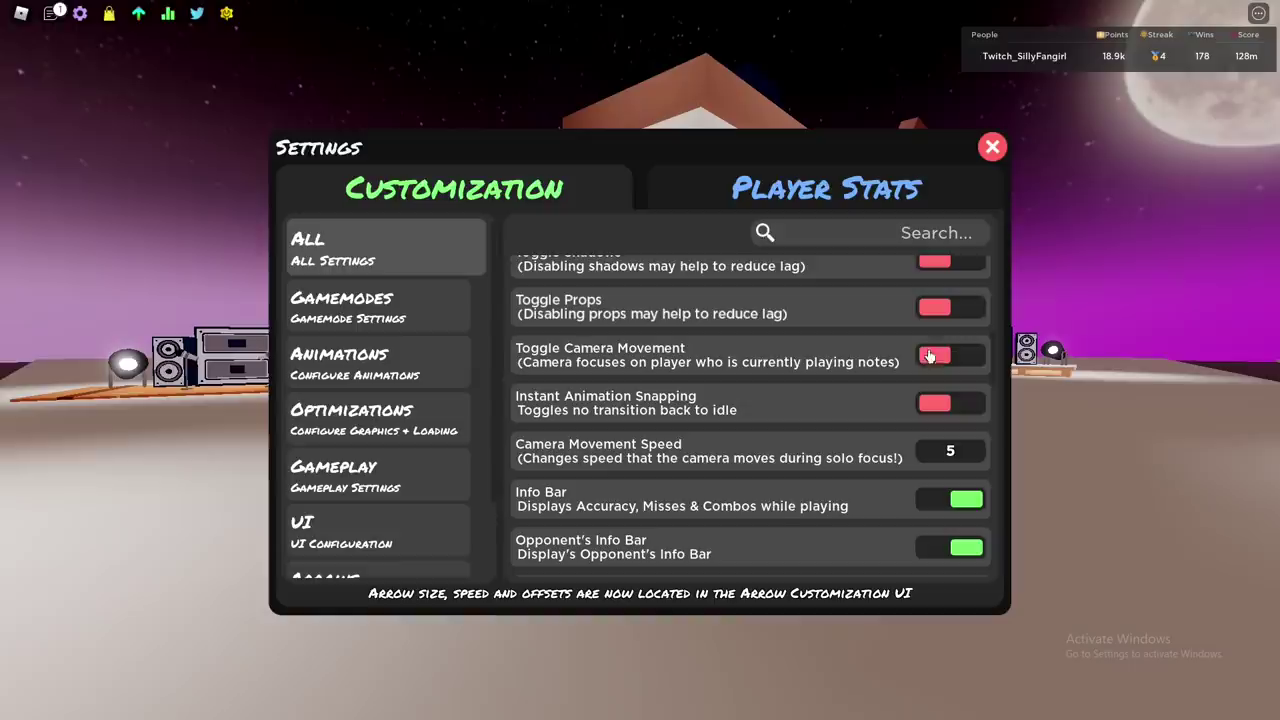
scroll(864, 402, "up", 3)
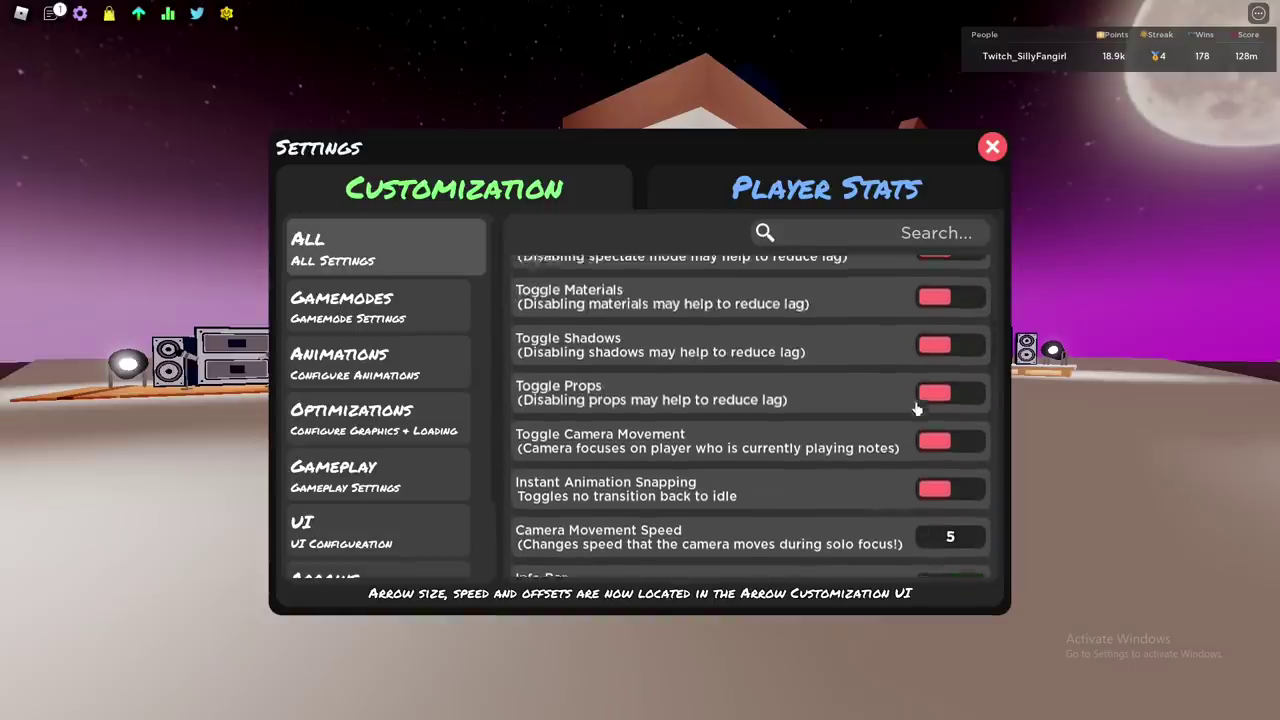
scroll(766, 461, "down", 4)
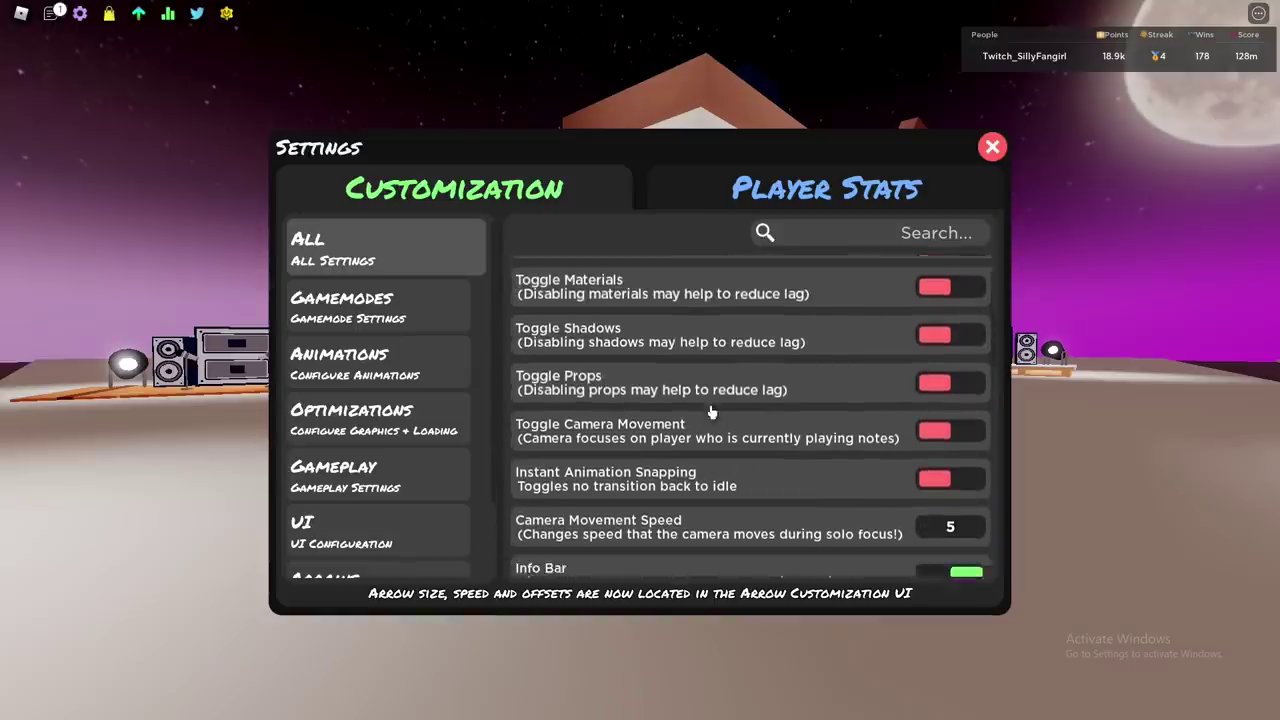
scroll(953, 366, "down", 1)
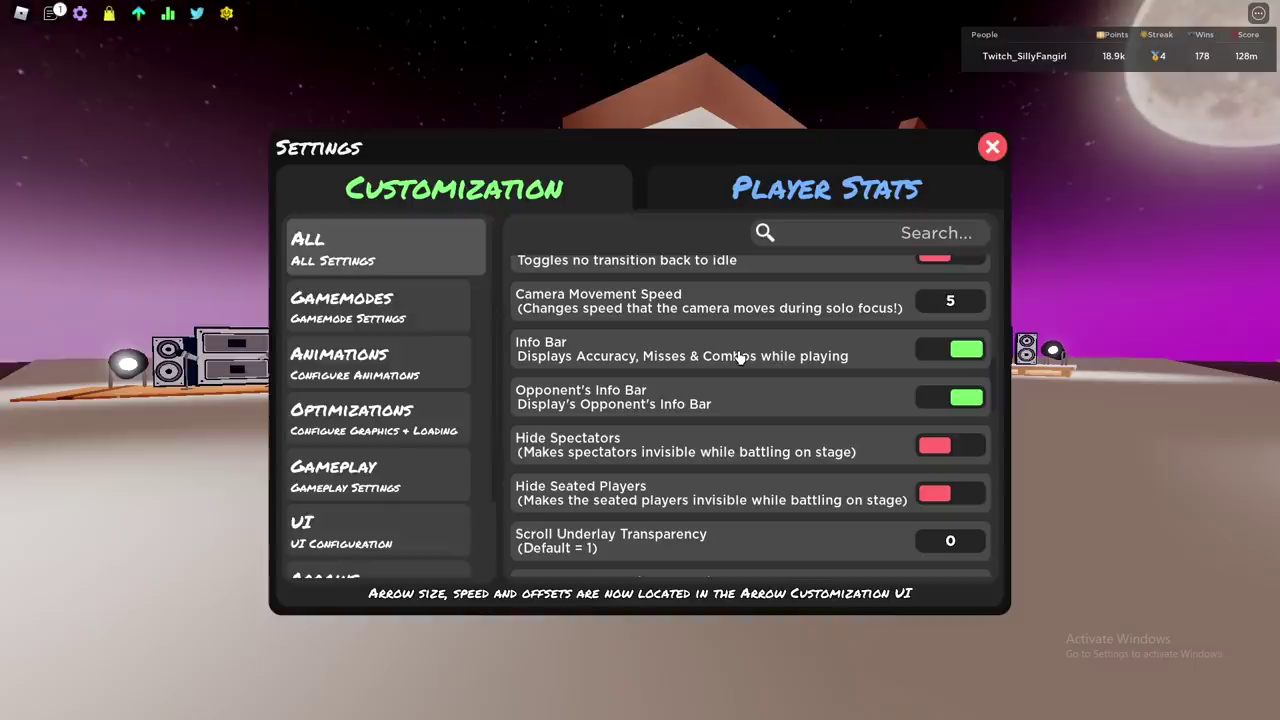
scroll(850, 340, "down", 1)
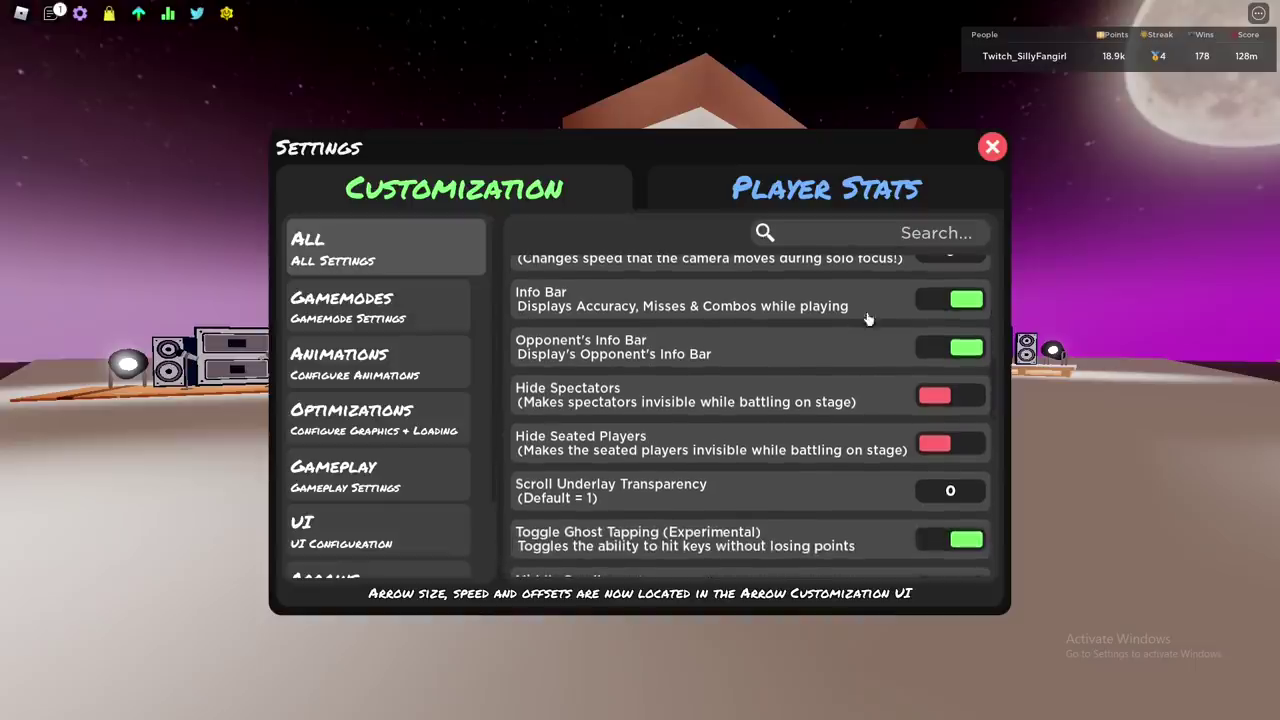
scroll(880, 355, "down", 1)
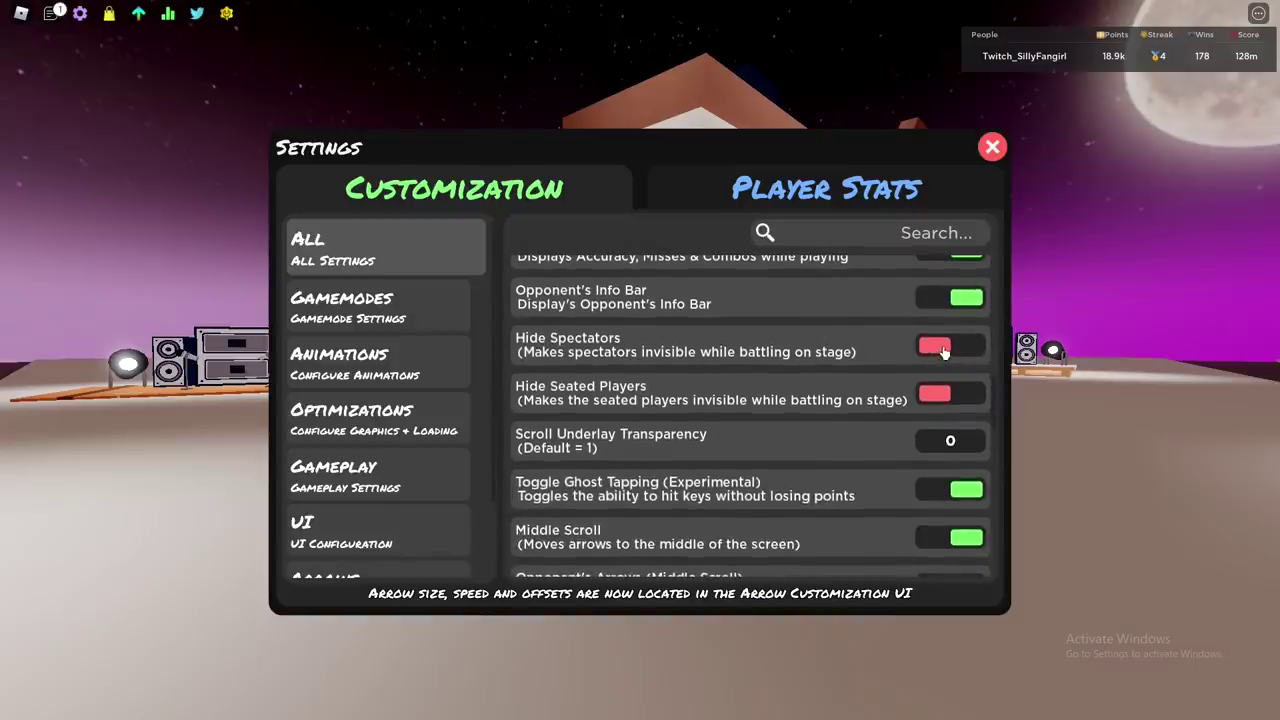
scroll(960, 355, "down", 1)
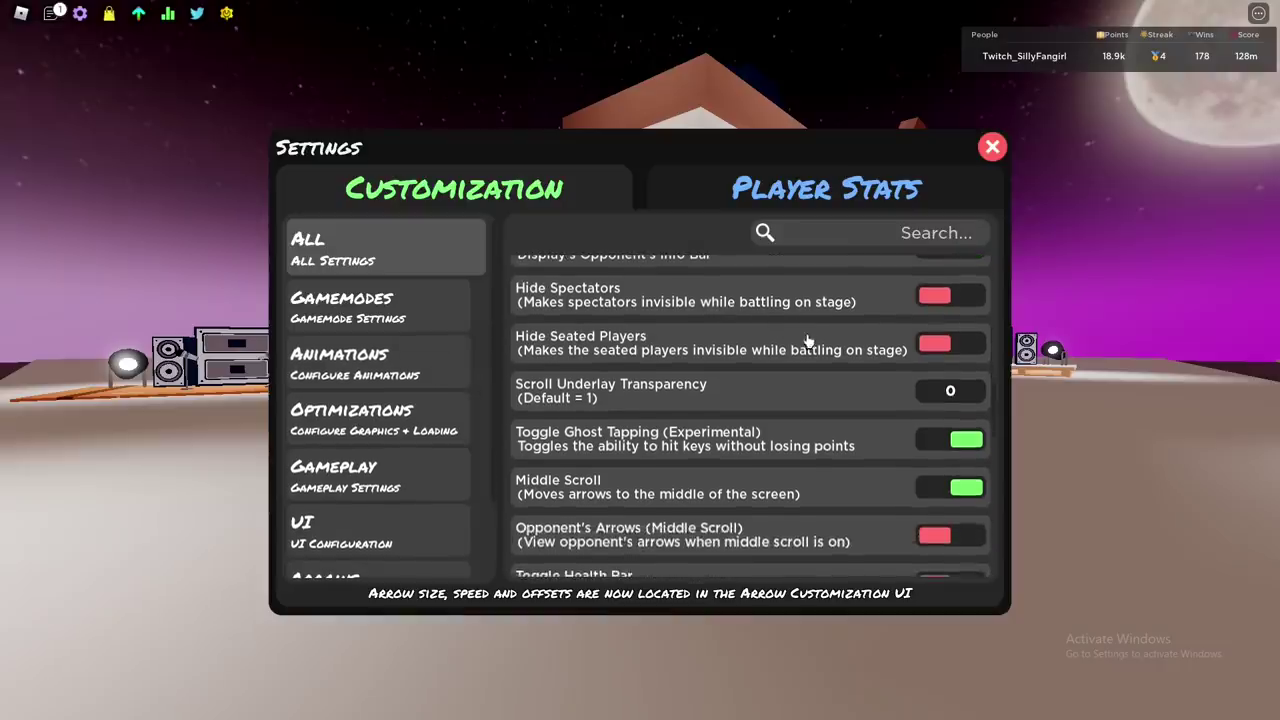
Step: Enable Hide Spectators and Hide Seated Players so both are invisible while battling on stage
scroll(968, 369, "up", 1)
left_click(960, 350)
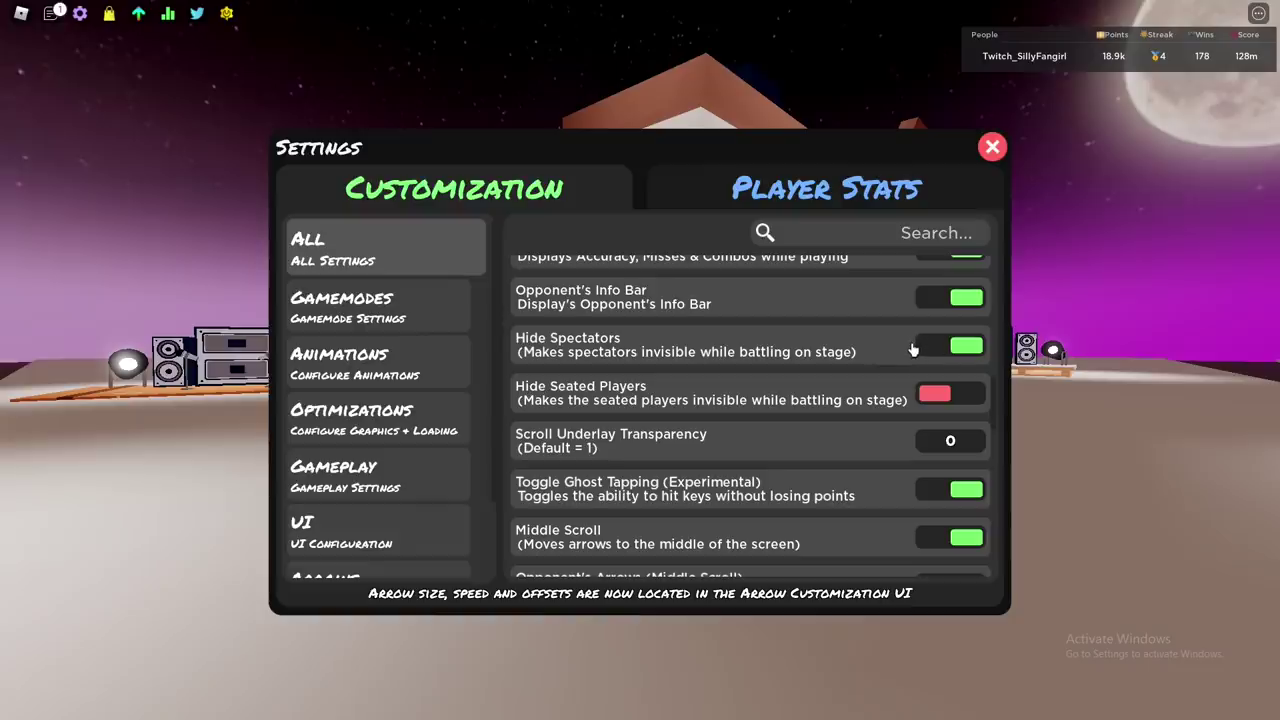
scroll(913, 349, "down", 1)
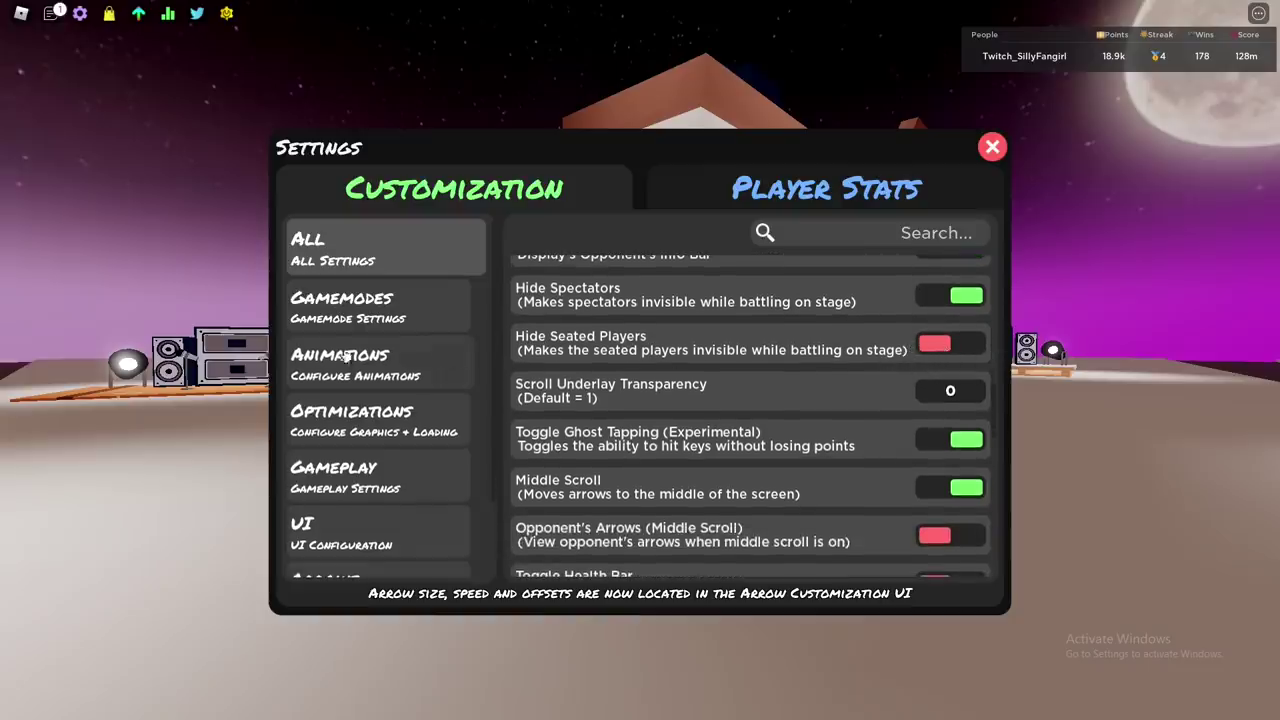
left_click(940, 350)
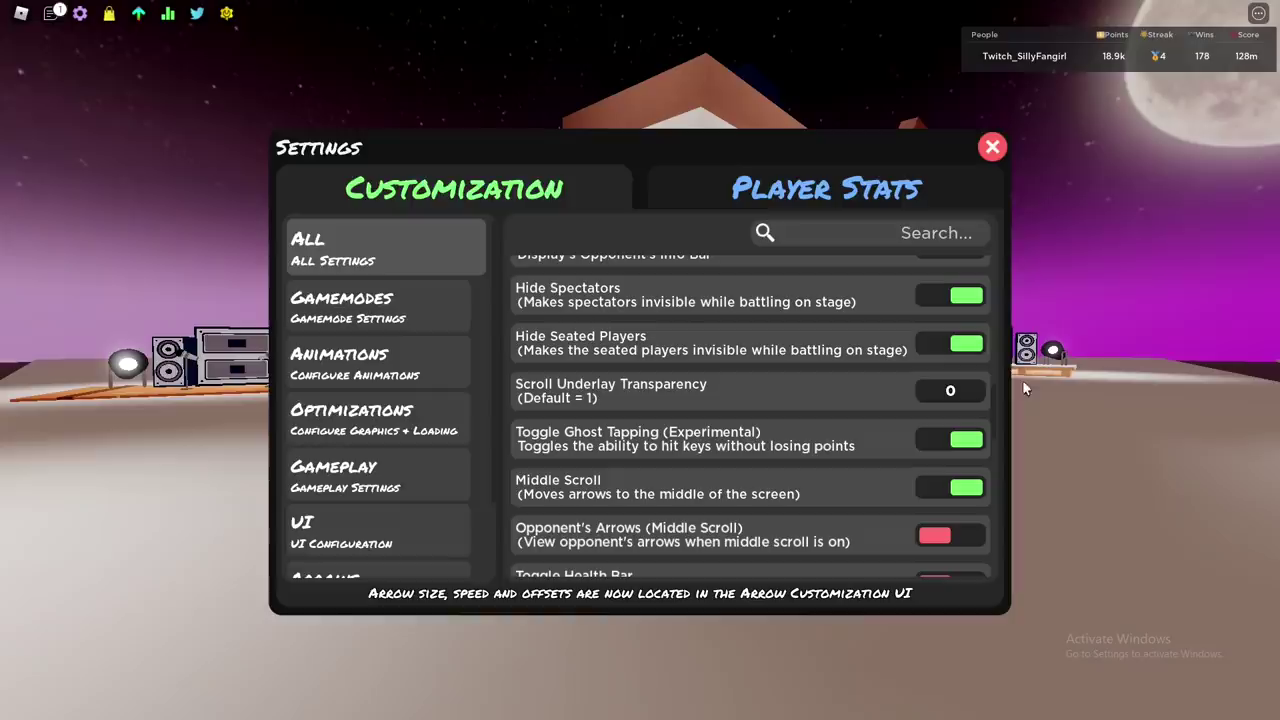
Step: Try 0.25 and 0.5 as the Scroll Underlay Transparency, then set it to 0
left_click(955, 393)
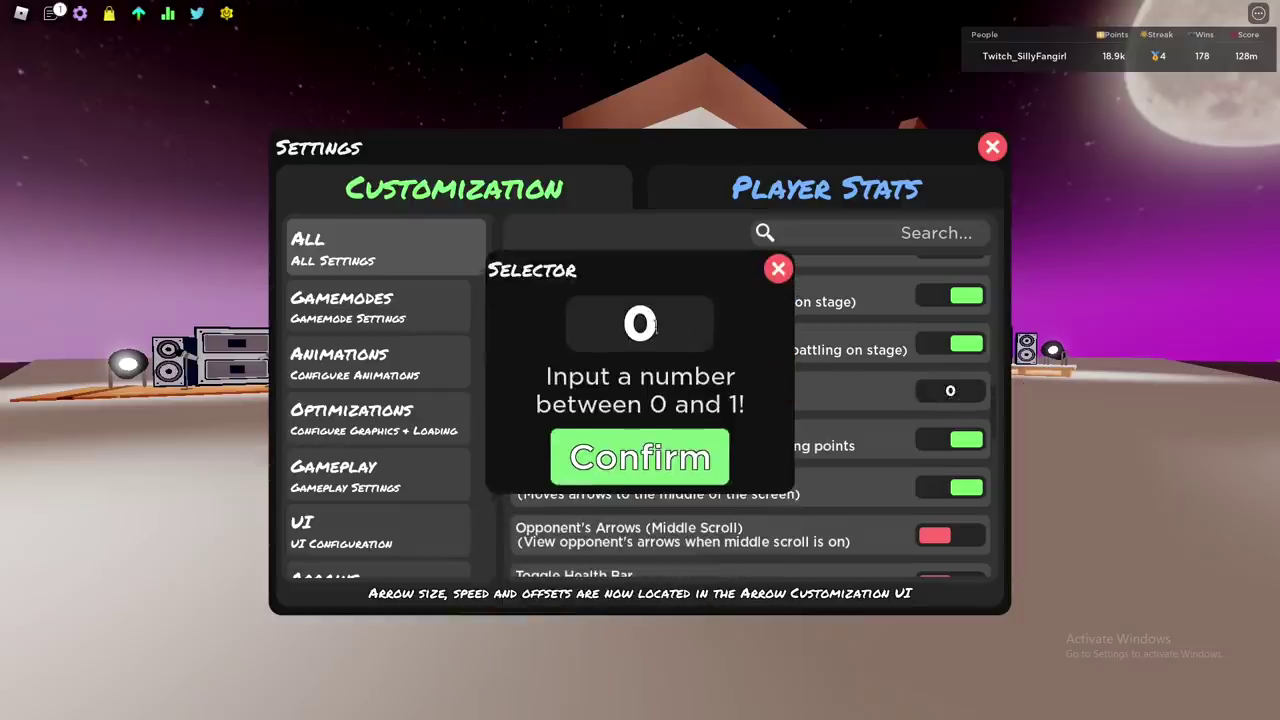
left_click(573, 332)
type("0.25")
key("BackSpace")
key("BackSpace")
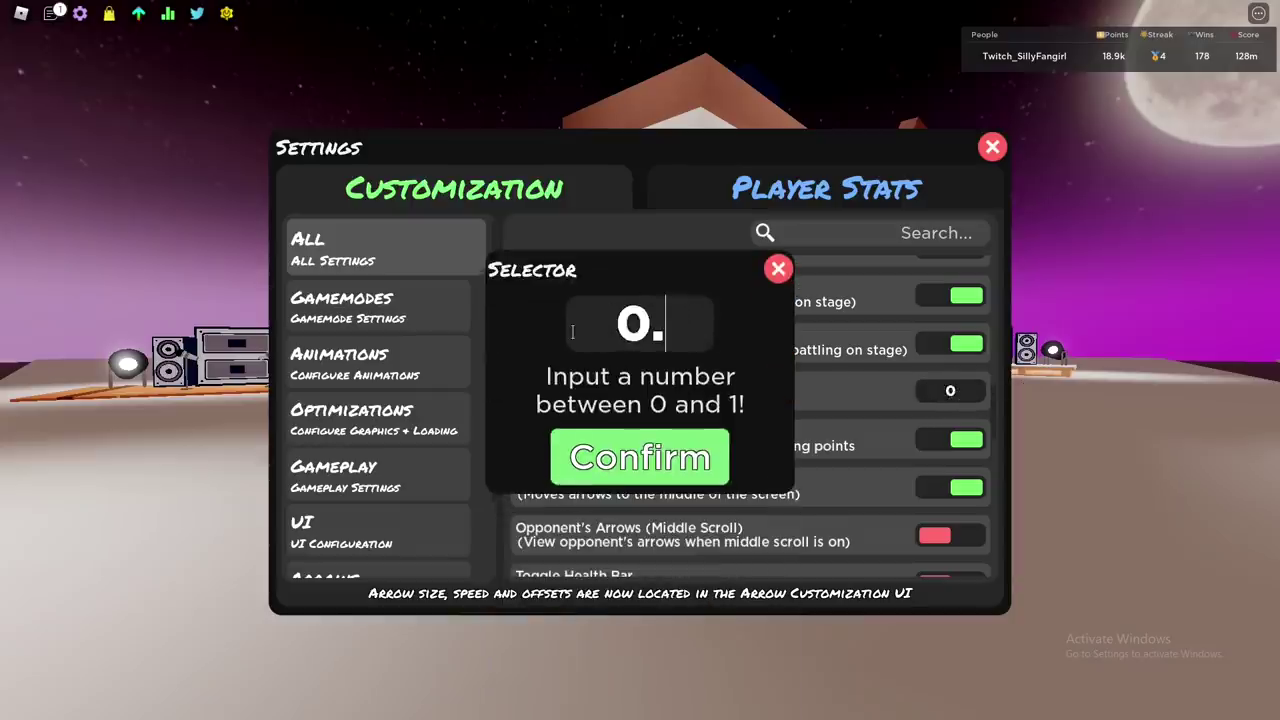
type("5")
key("ctrl+a")
type("0")
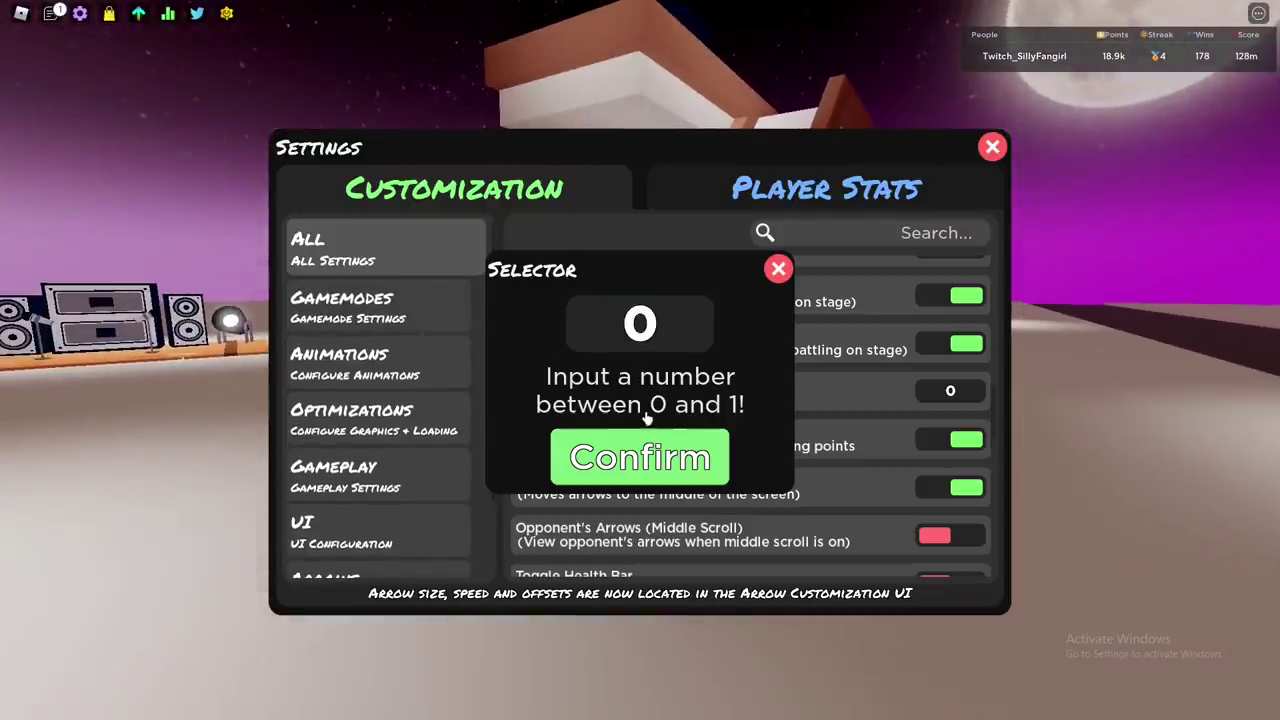
left_click(608, 460)
left_click(949, 391)
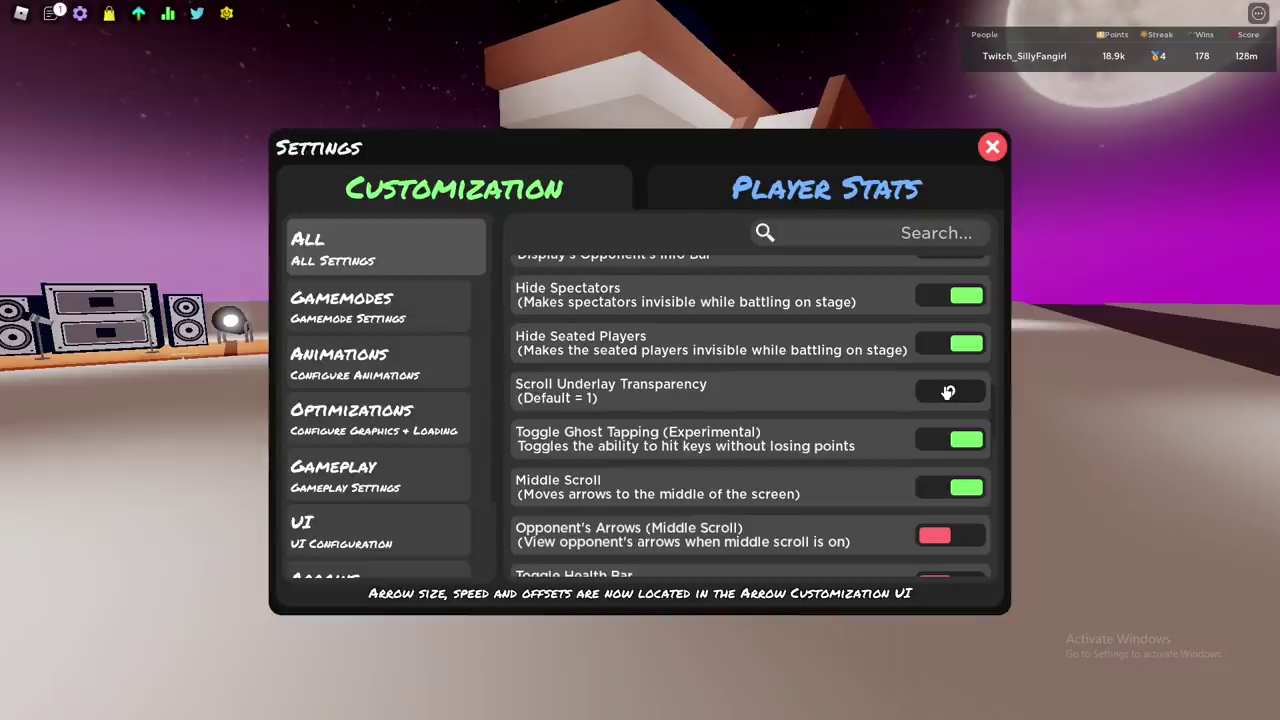
type("0")
key("Return")
Step: Review the ghost tapping, middle scroll, health bar, down scroll, arrow replication and hit accuracy options in the settings list
scroll(900, 440, "down", 1)
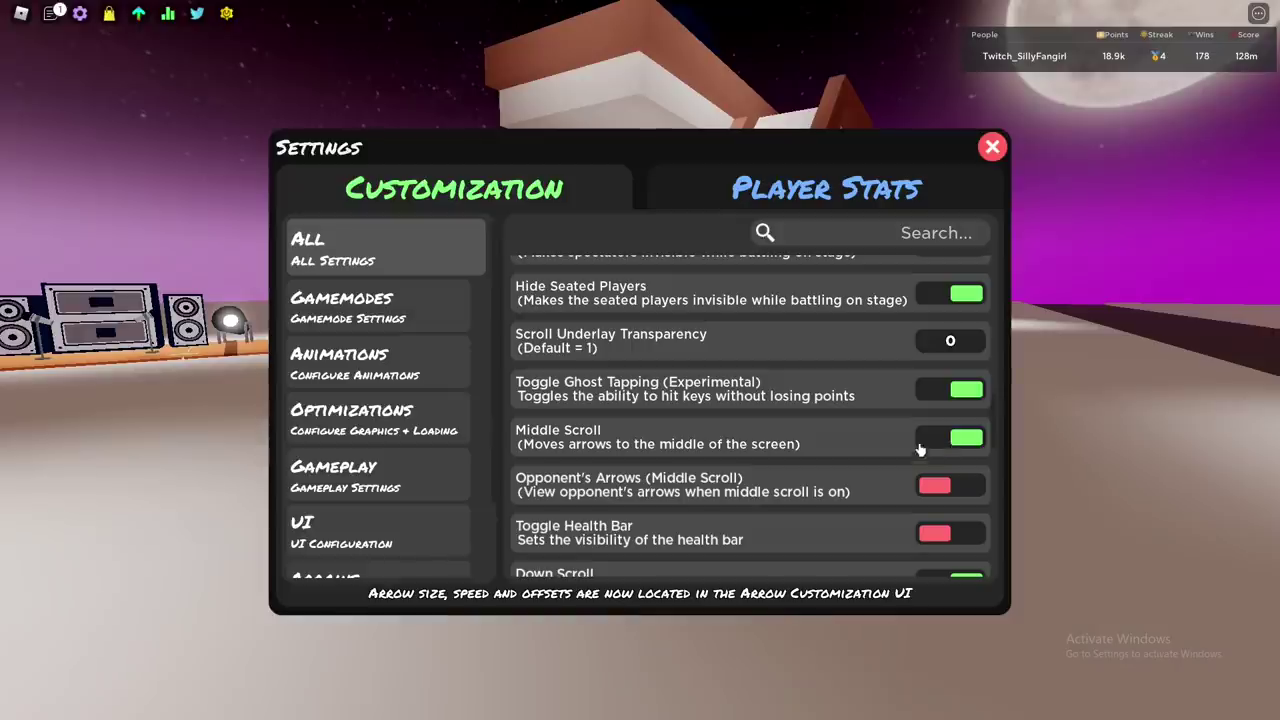
scroll(925, 452, "down", 2)
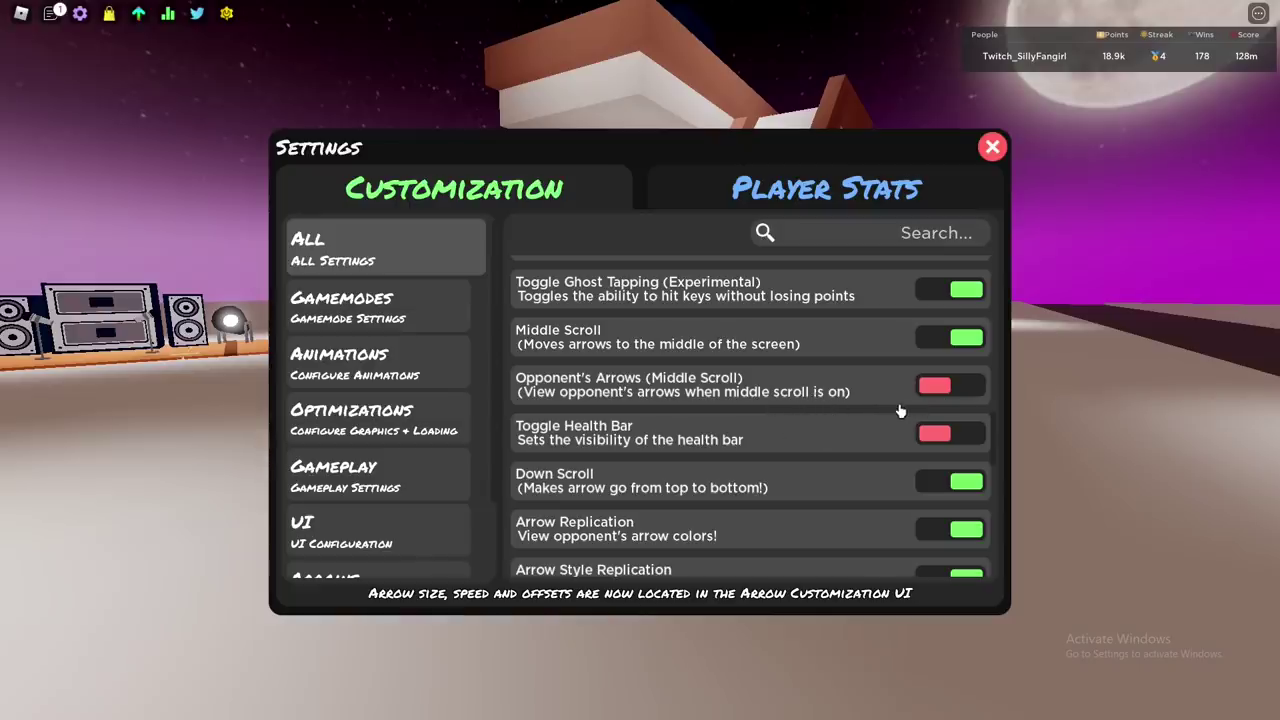
scroll(900, 411, "down", 1)
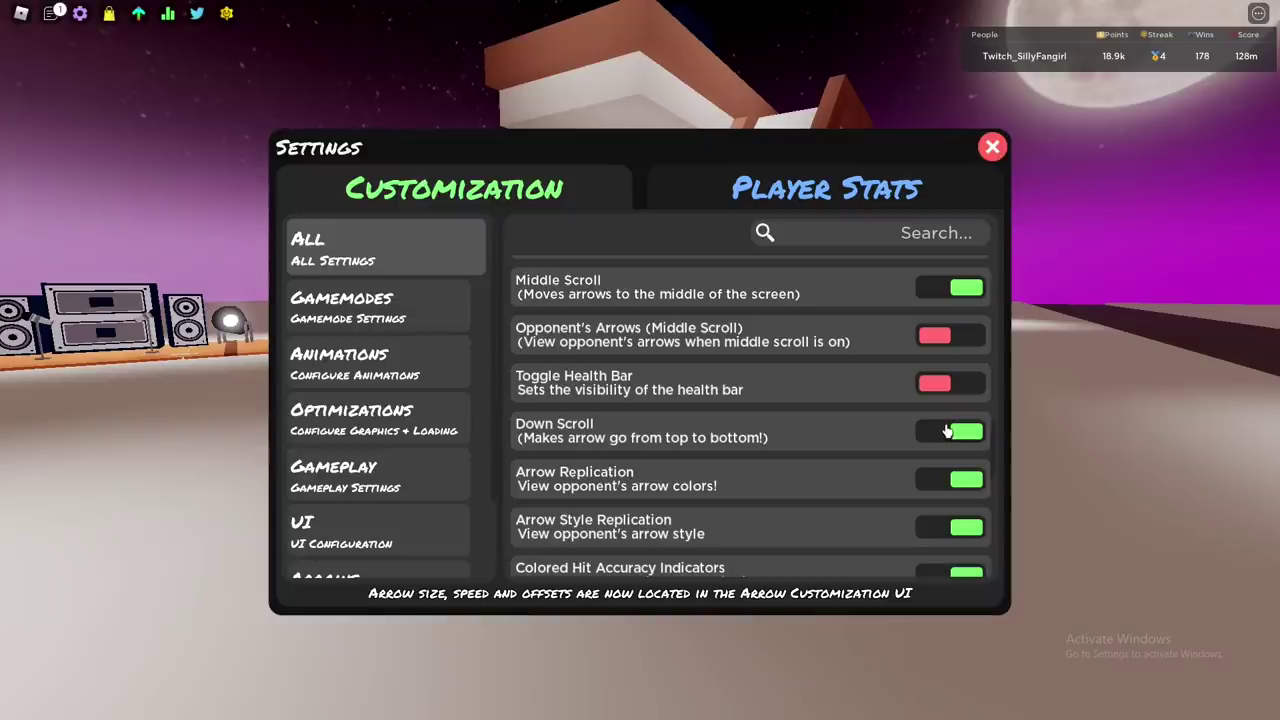
scroll(930, 440, "down", 2)
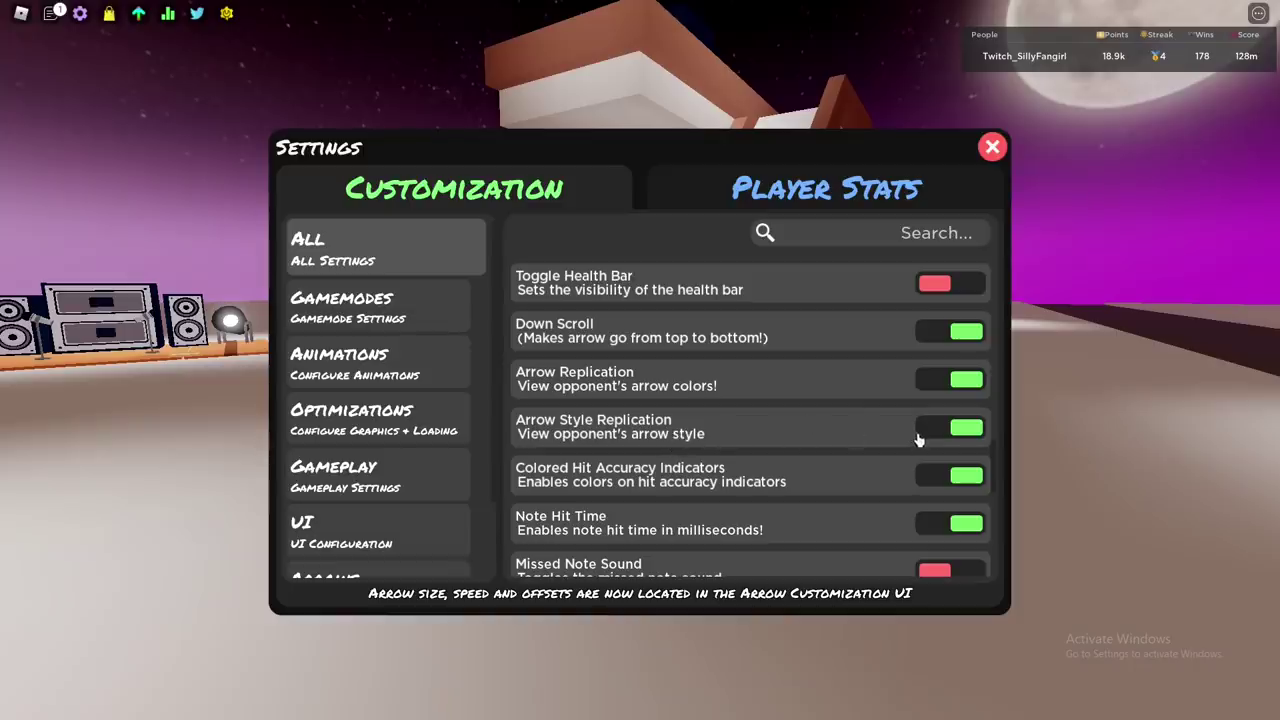
scroll(922, 436, "down", 1)
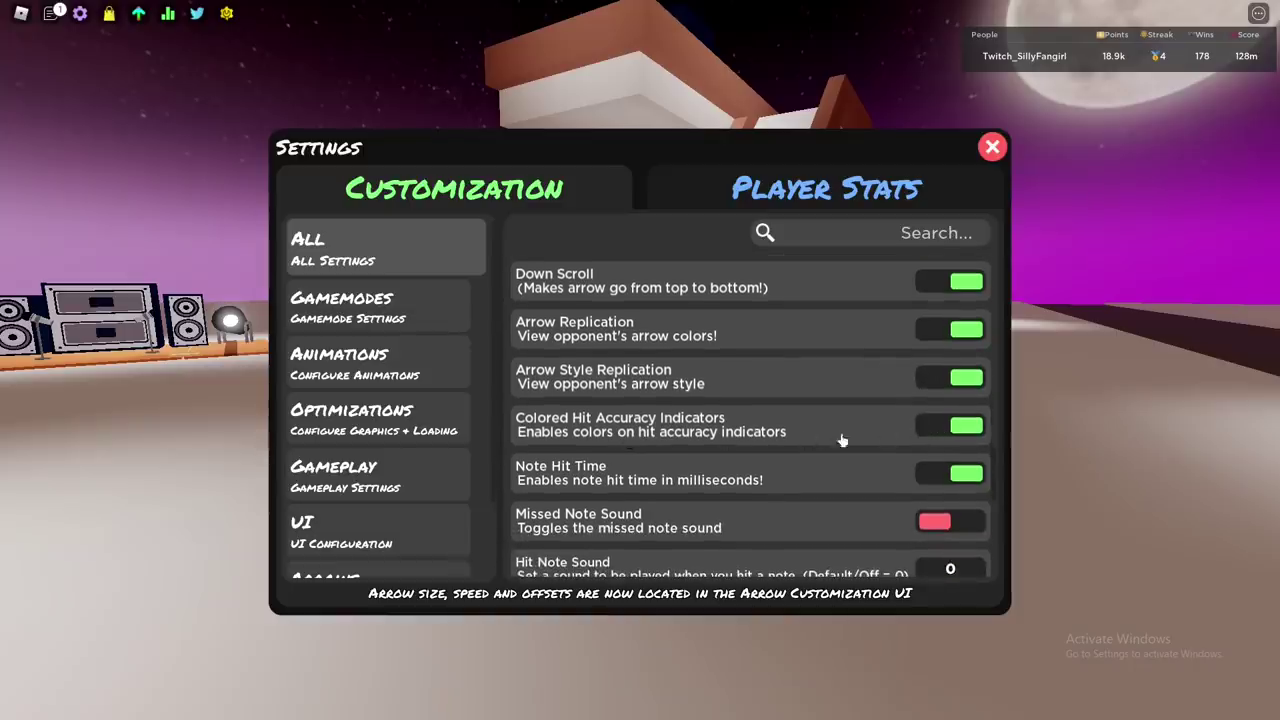
scroll(800, 420, "down", 1)
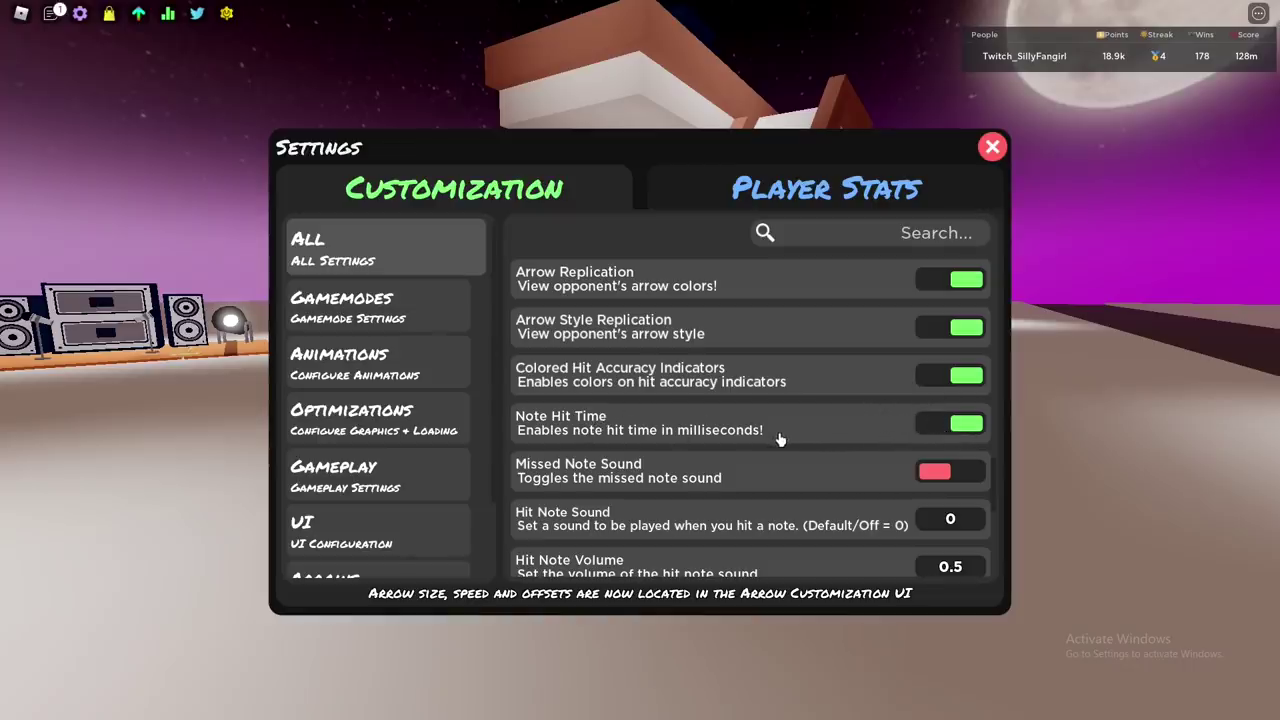
scroll(872, 425, "down", 1)
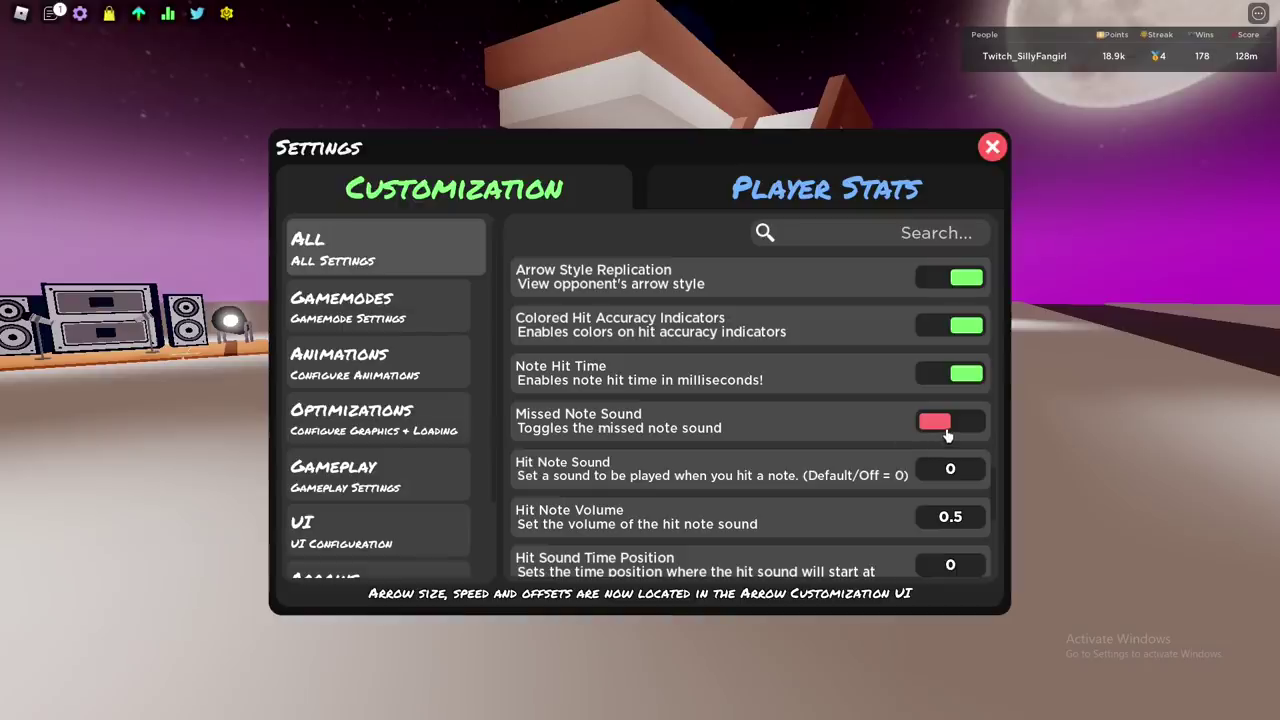
Step: Examine the missed and hit note sound, arrow fade, arrow glow and offset options, and look back over the whole settings list
scroll(950, 435, "down", 1)
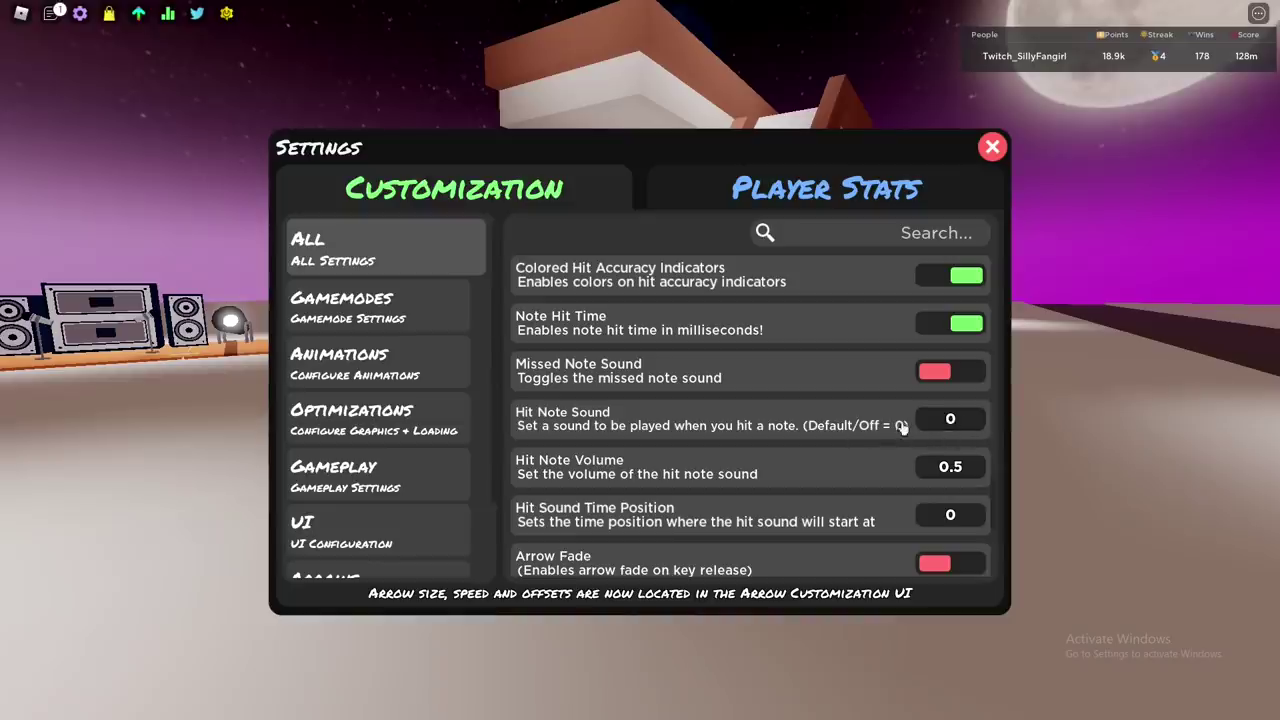
scroll(905, 428, "down", 1)
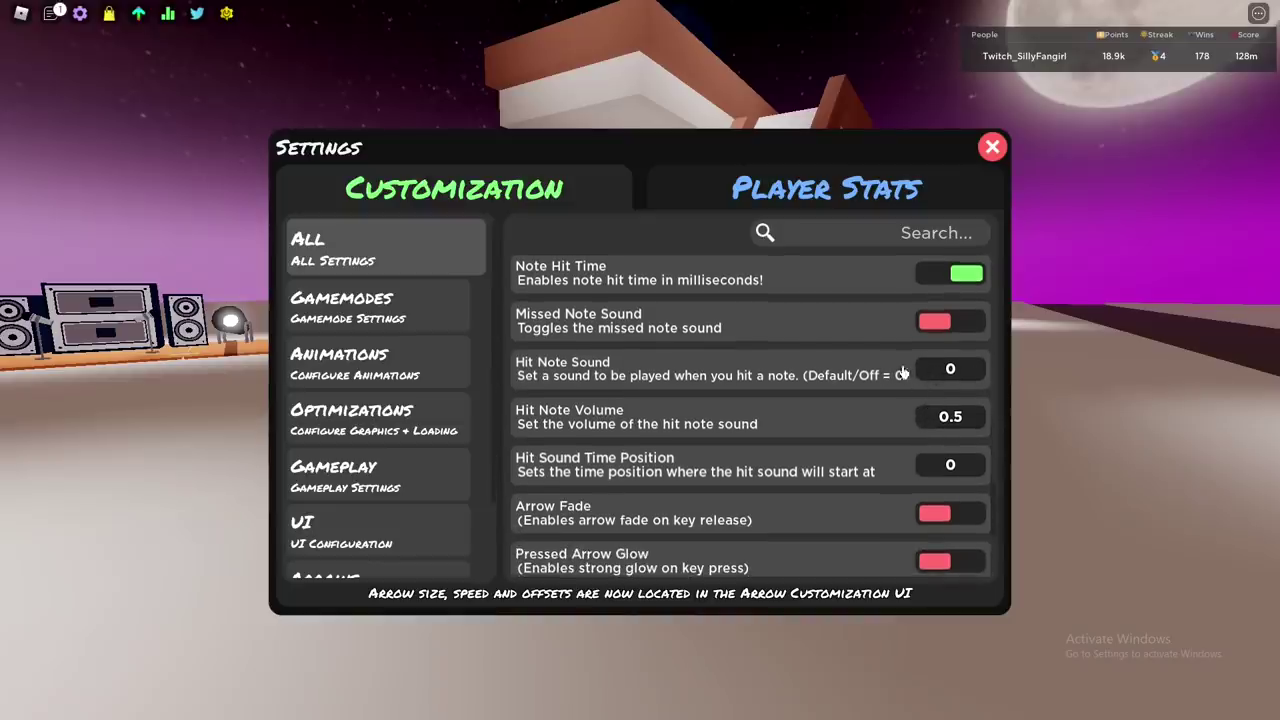
scroll(885, 378, "down", 2)
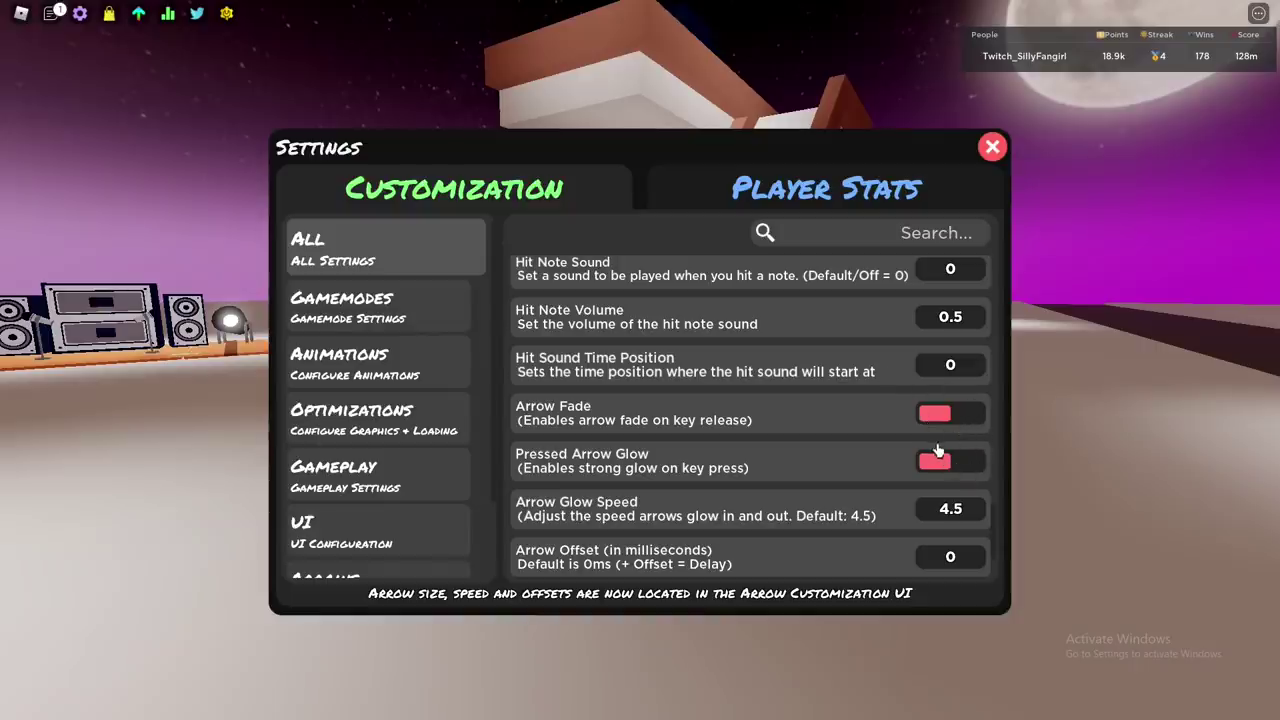
scroll(945, 428, "down", 1)
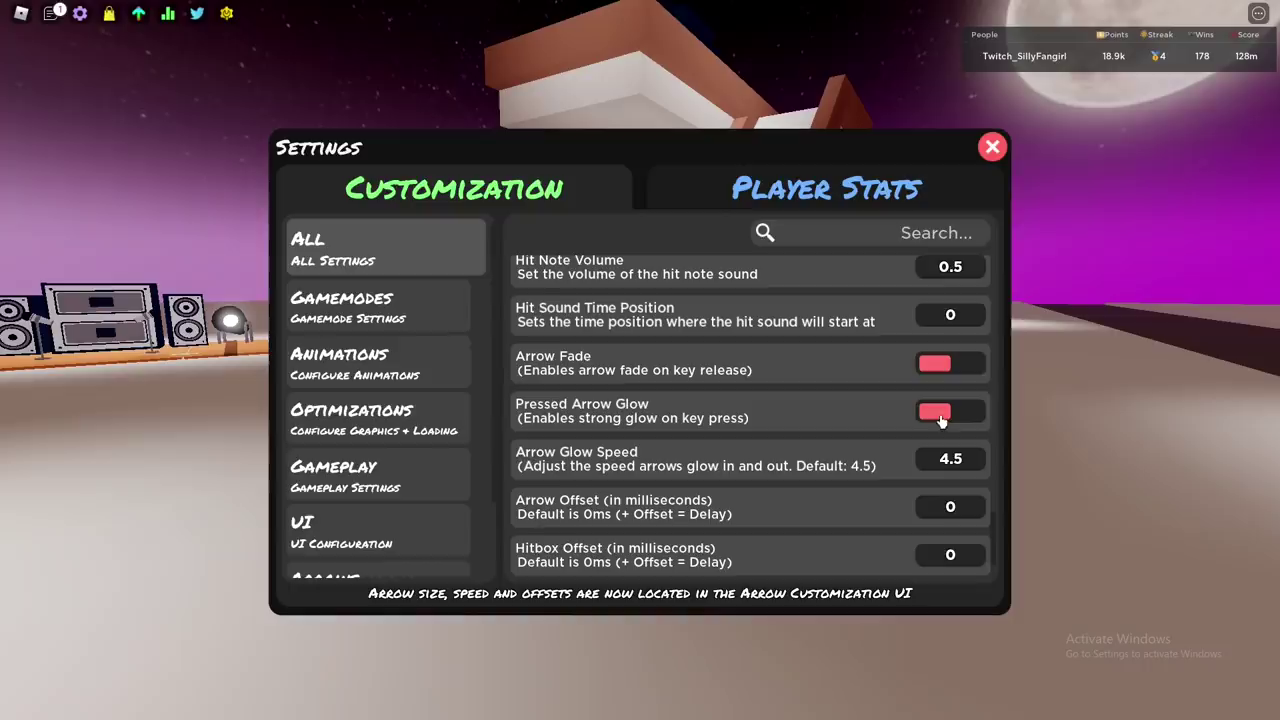
scroll(940, 418, "down", 1)
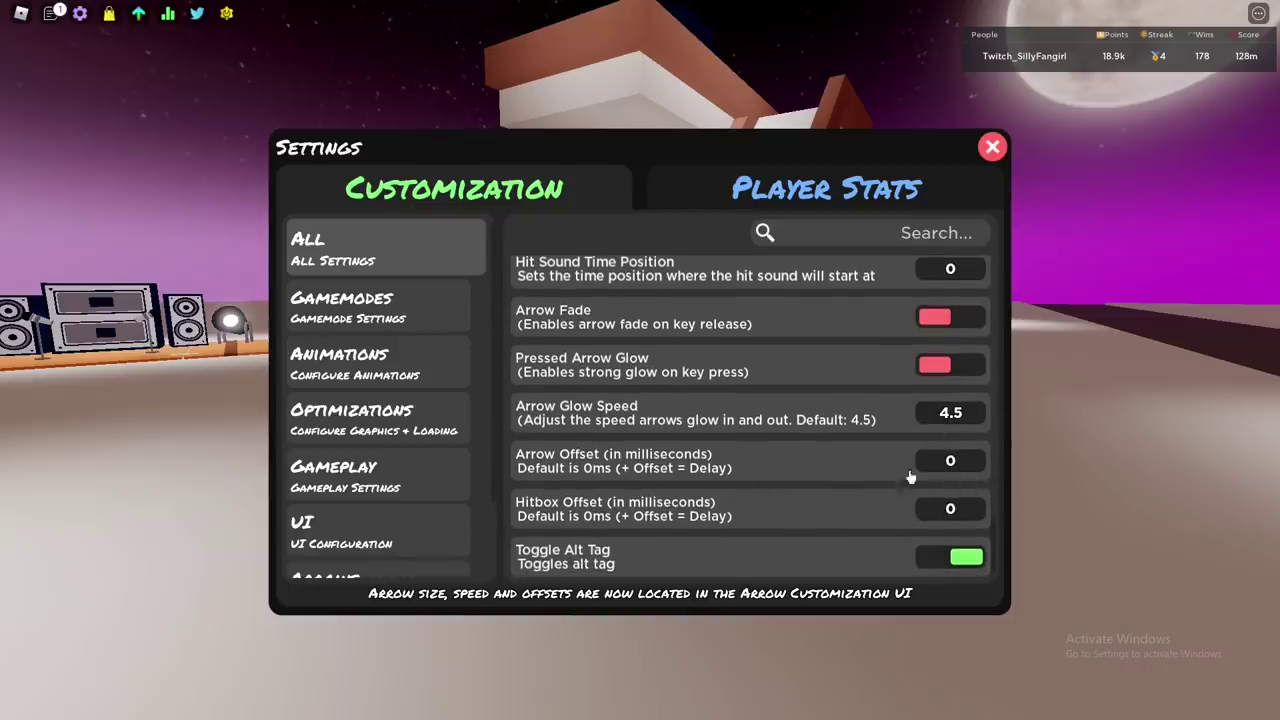
scroll(843, 368, "down", 15)
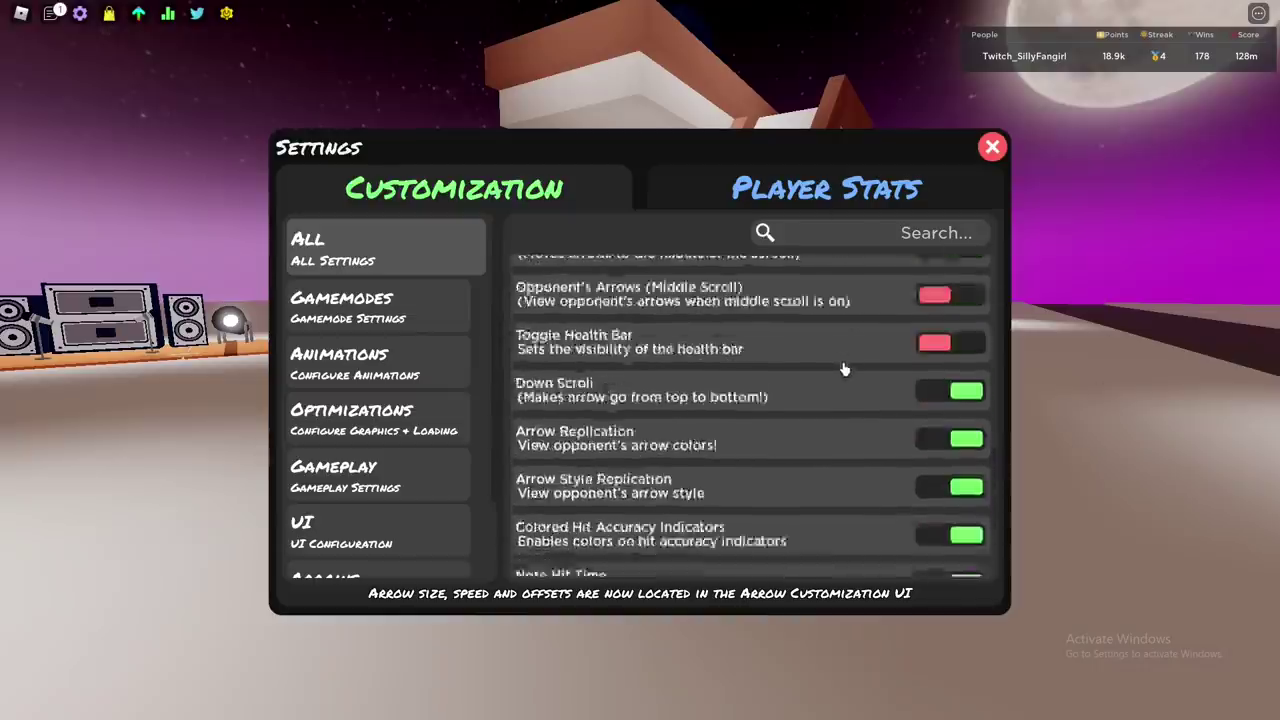
scroll(875, 368, "up", 3)
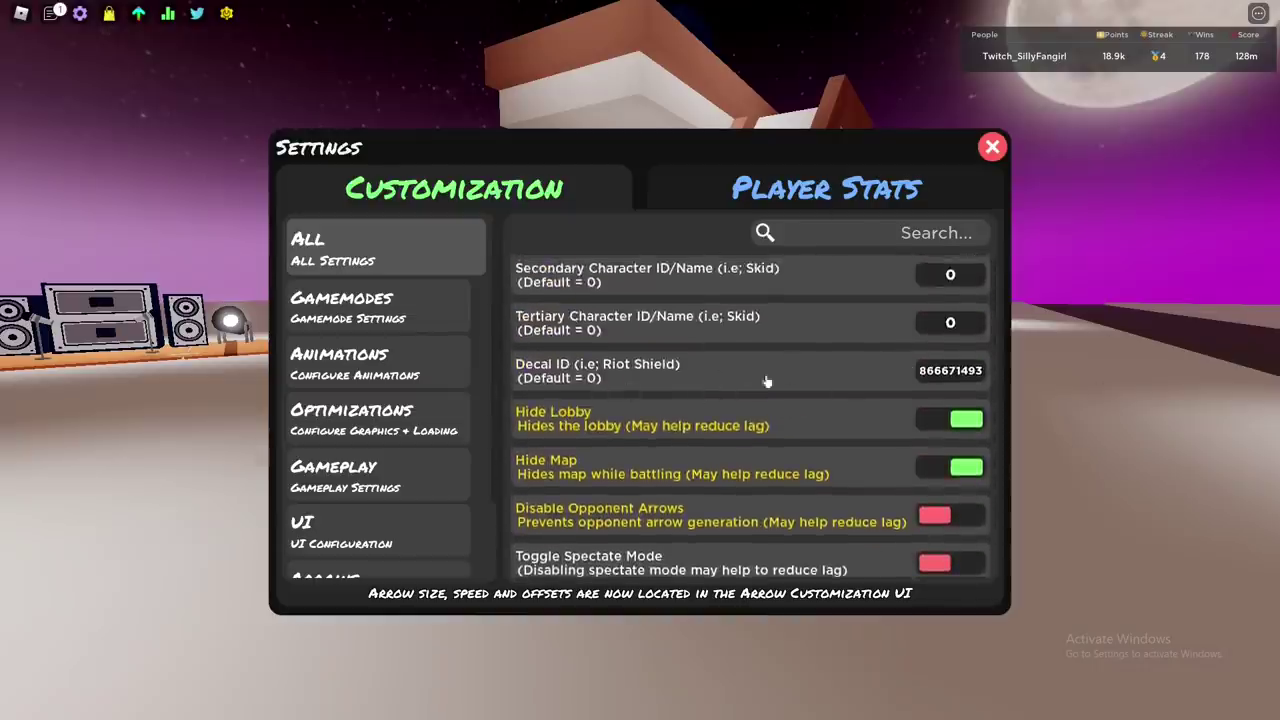
scroll(780, 360, "down", 20)
scroll(809, 412, "up", 8)
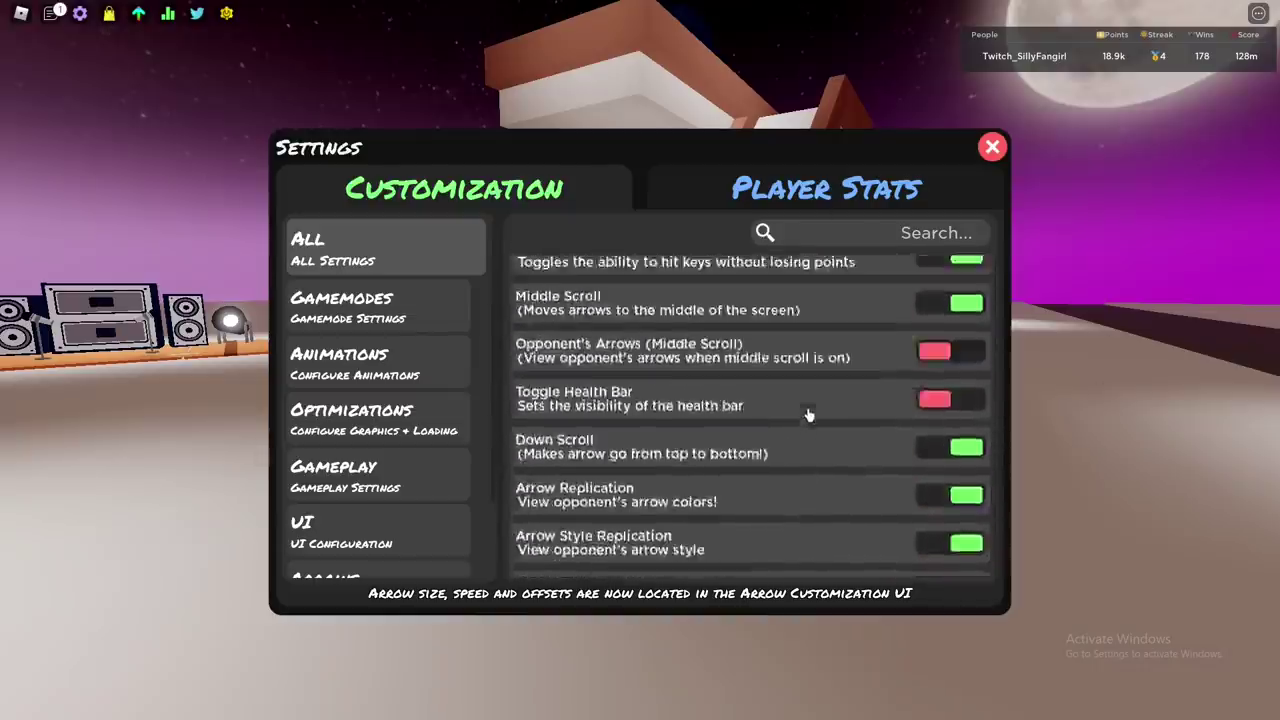
scroll(809, 414, "up", 10)
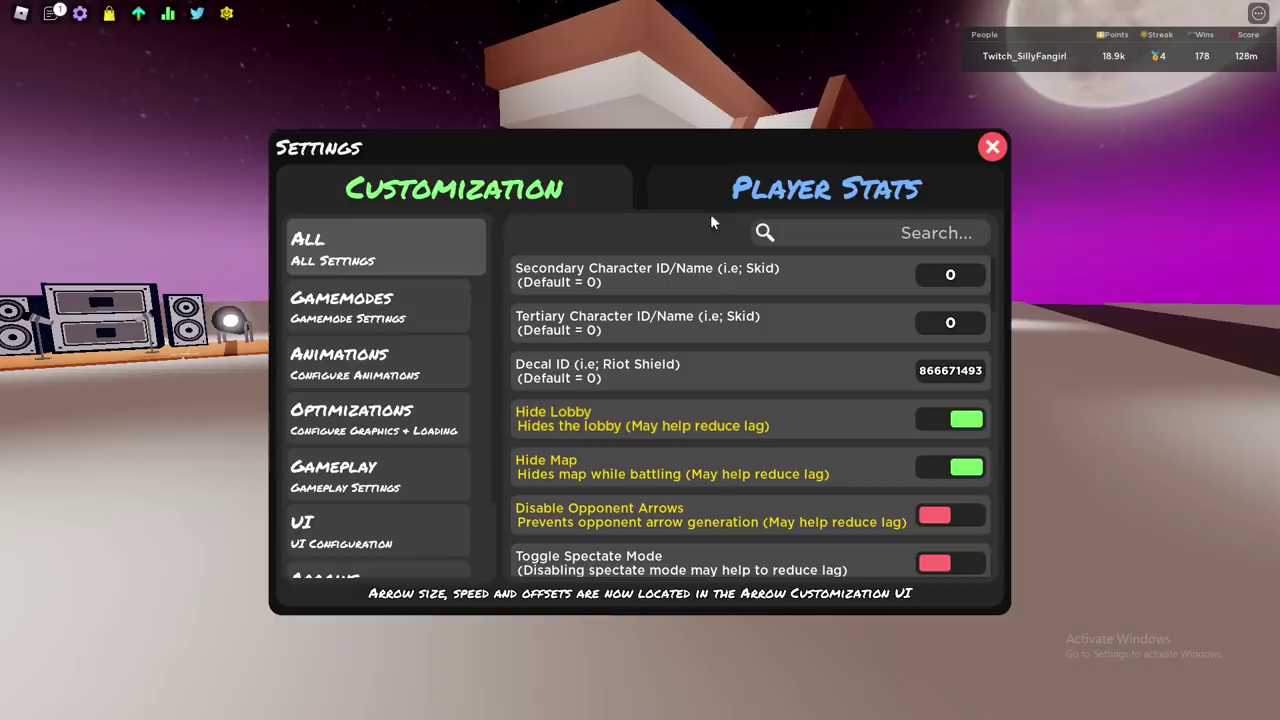
Step: Close the settings, open Arrow Customization and go through the color options of the four 4 Key arrows, ending on the first arrow
left_click(990, 148)
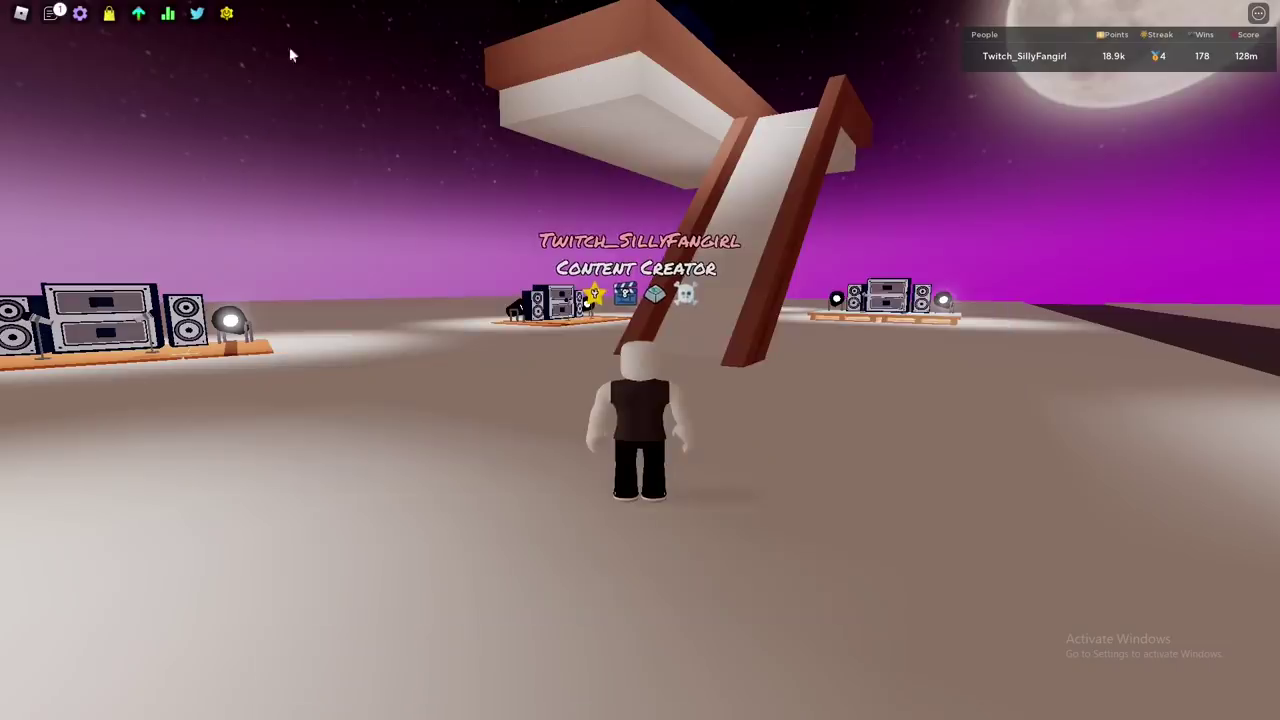
left_click(138, 13)
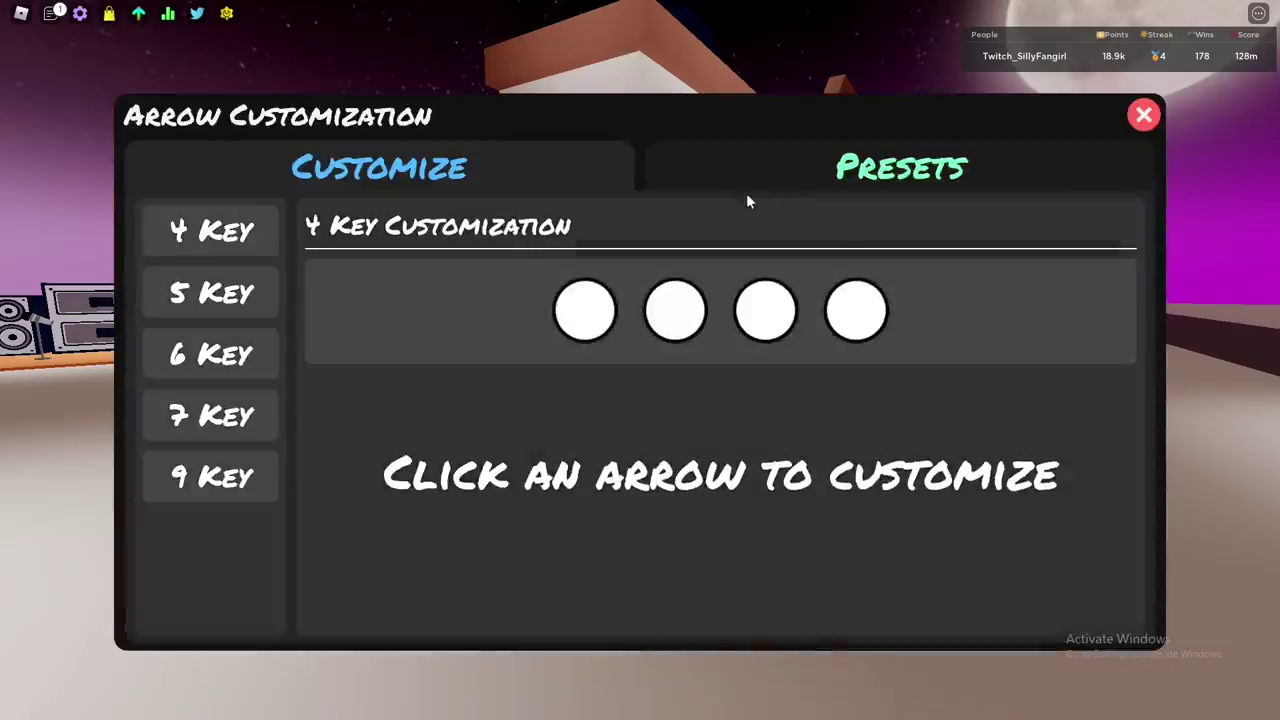
left_click(582, 308)
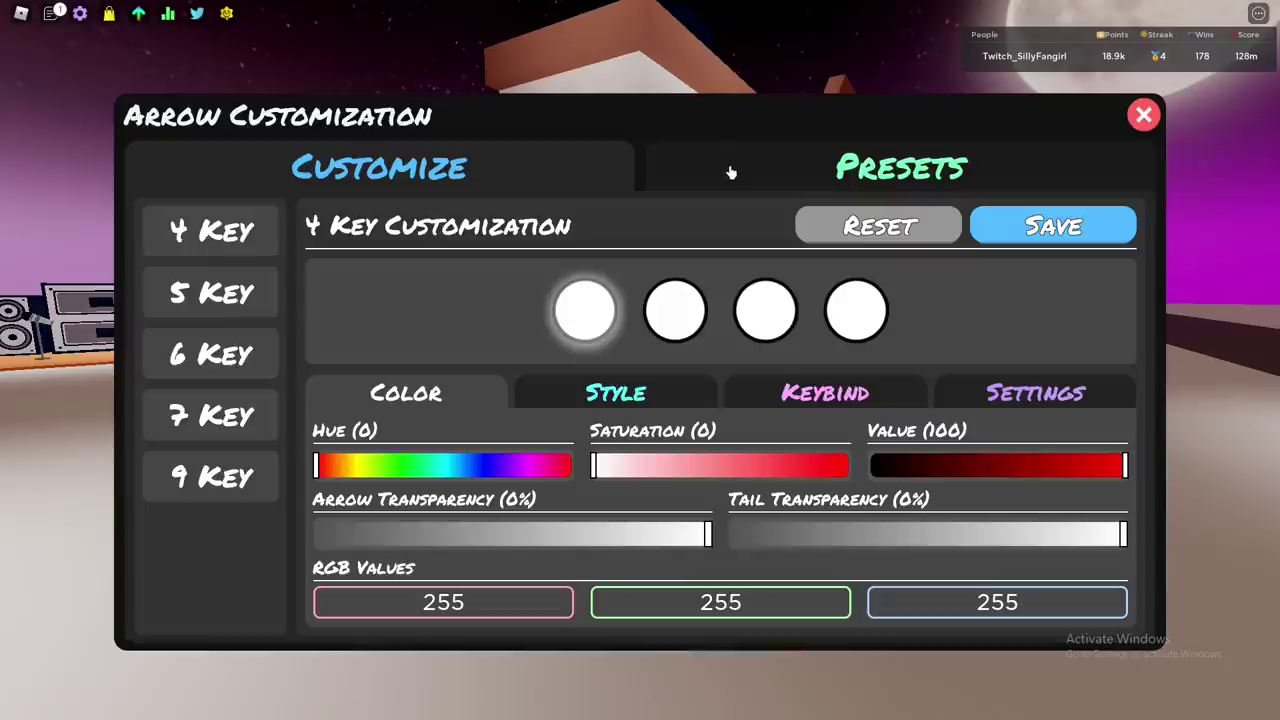
left_click(666, 320)
left_click(782, 318)
left_click(870, 318)
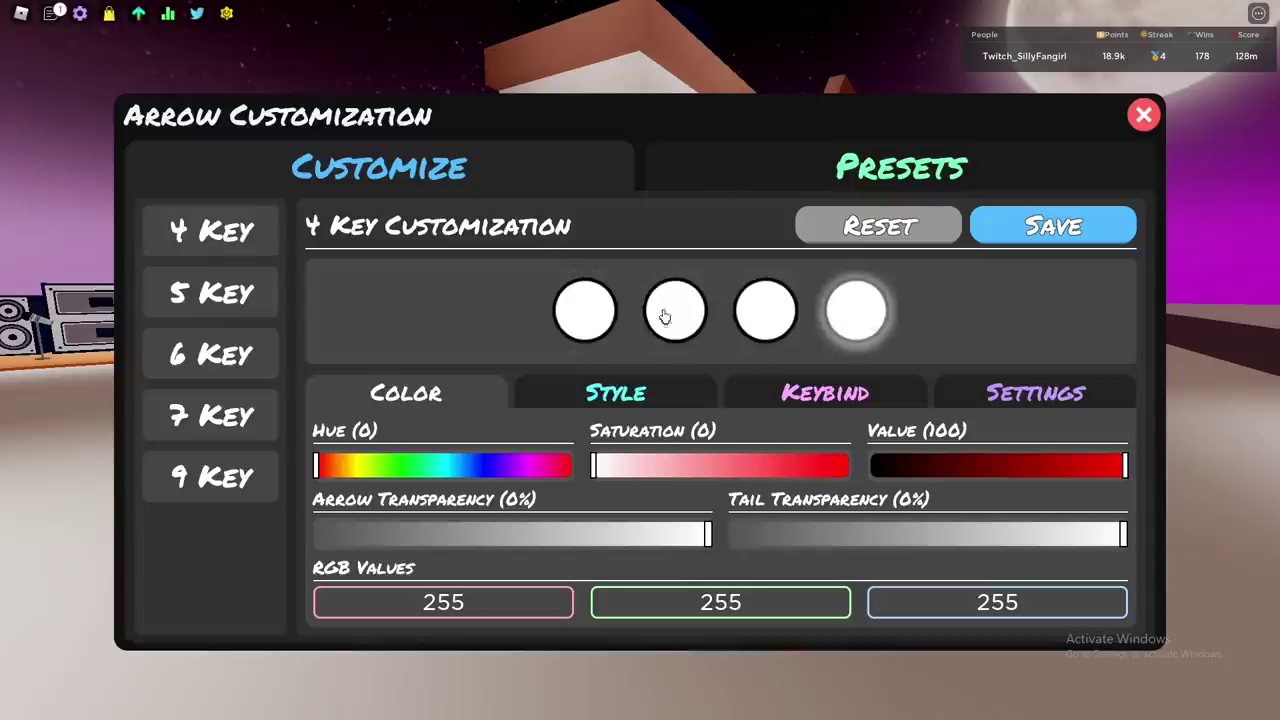
left_click(600, 316)
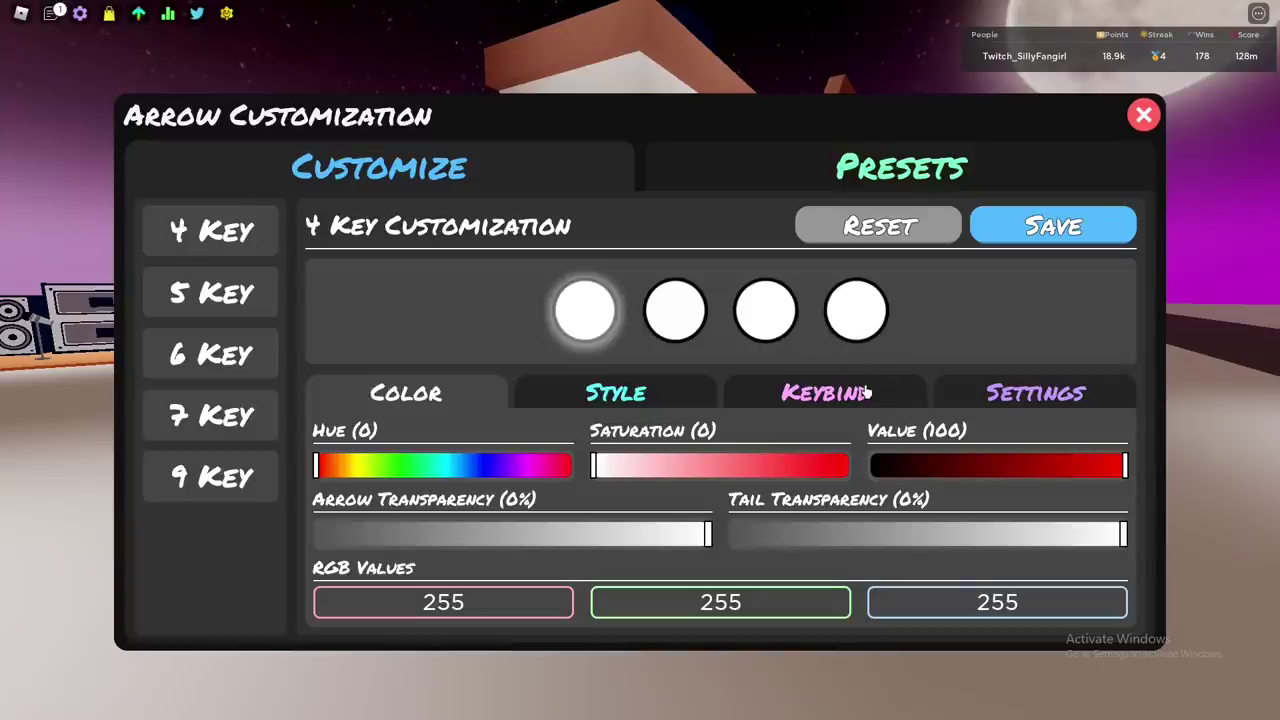
Step: Try a saturation of 100 on the first 4 Key arrow, return it to 0 and save the customization
left_click_drag(772, 466, 1151, 470)
left_click(872, 466)
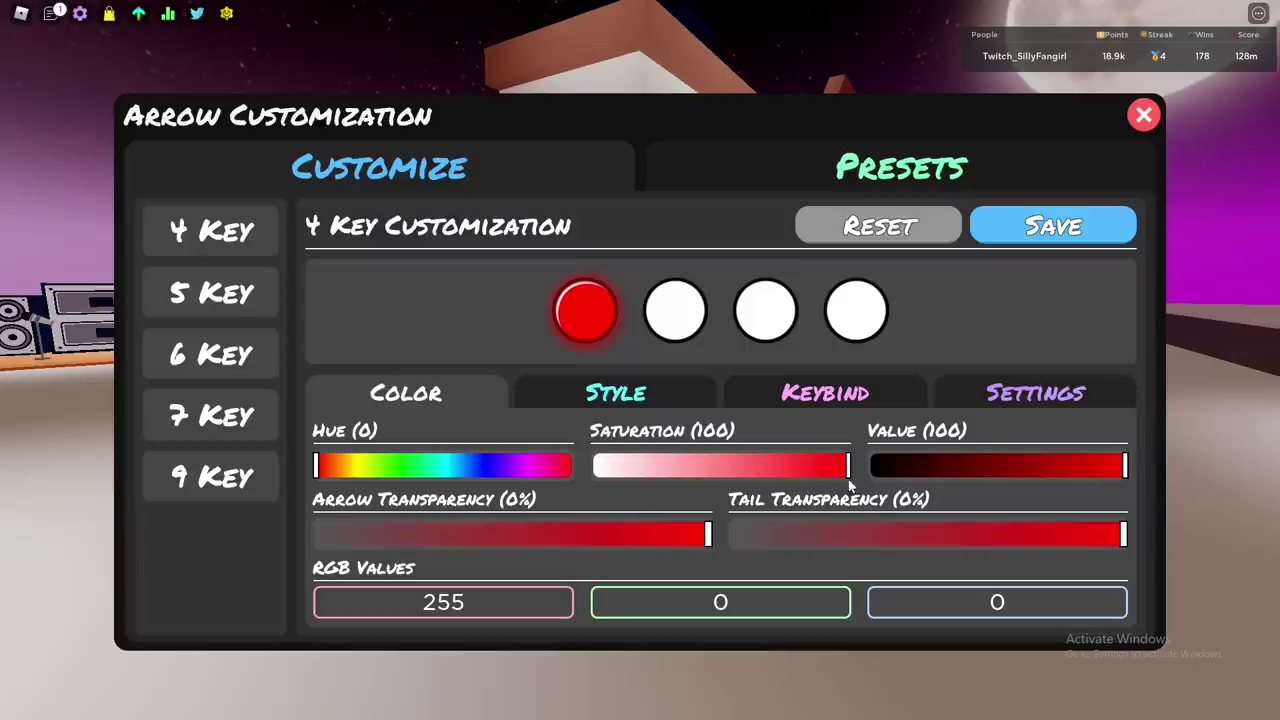
left_click_drag(847, 468, 592, 466)
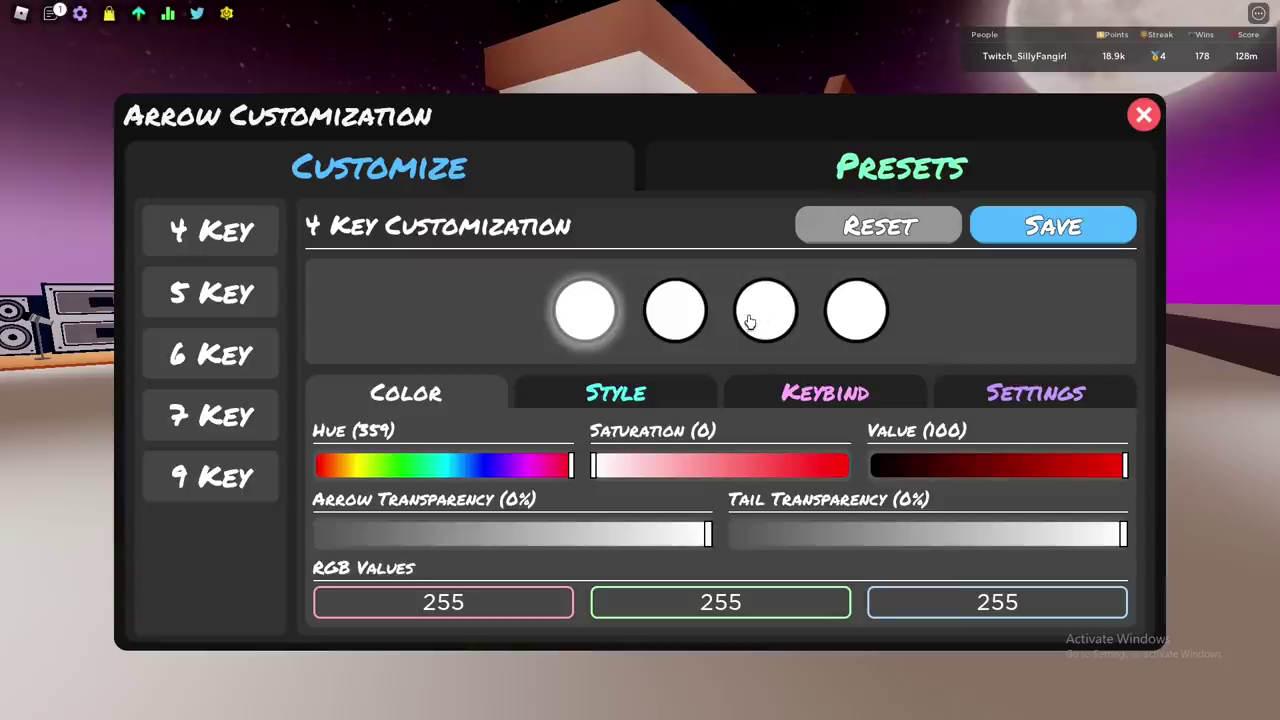
left_click(1100, 230)
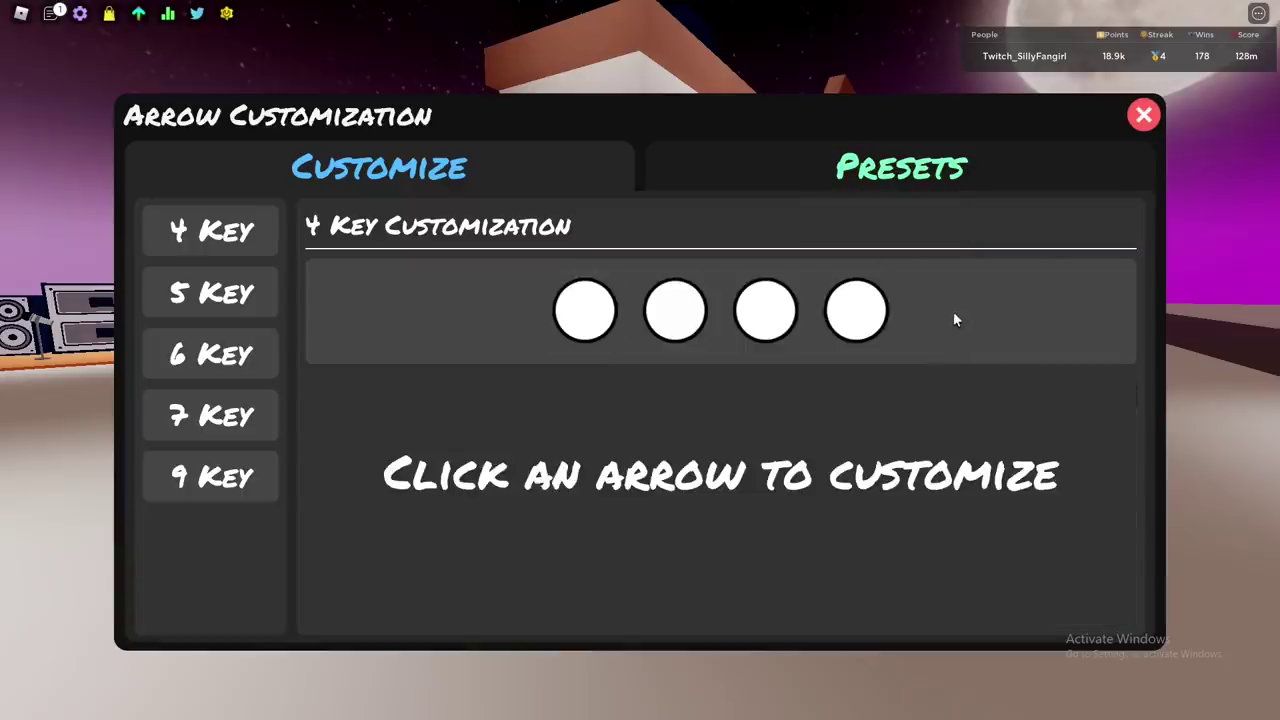
Step: Open the style options of the first 4 Key arrow and look through the styles from Default past StepMania
left_click(576, 310)
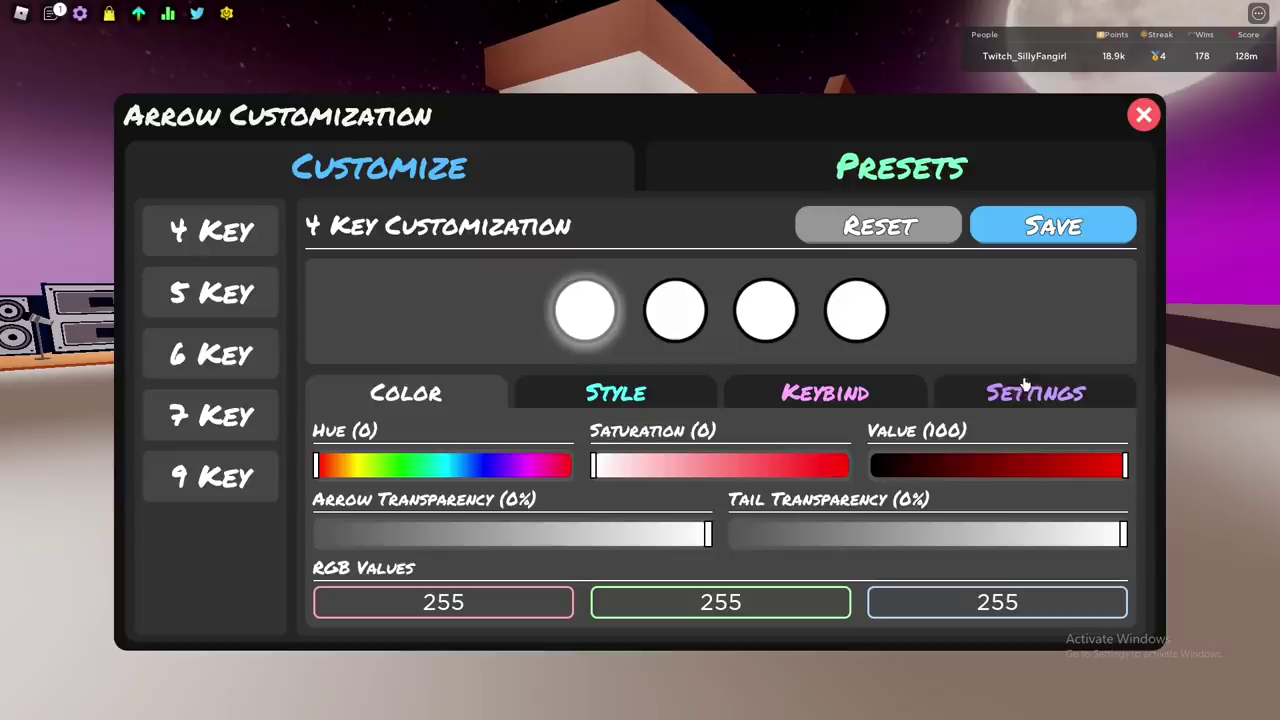
left_click(656, 402)
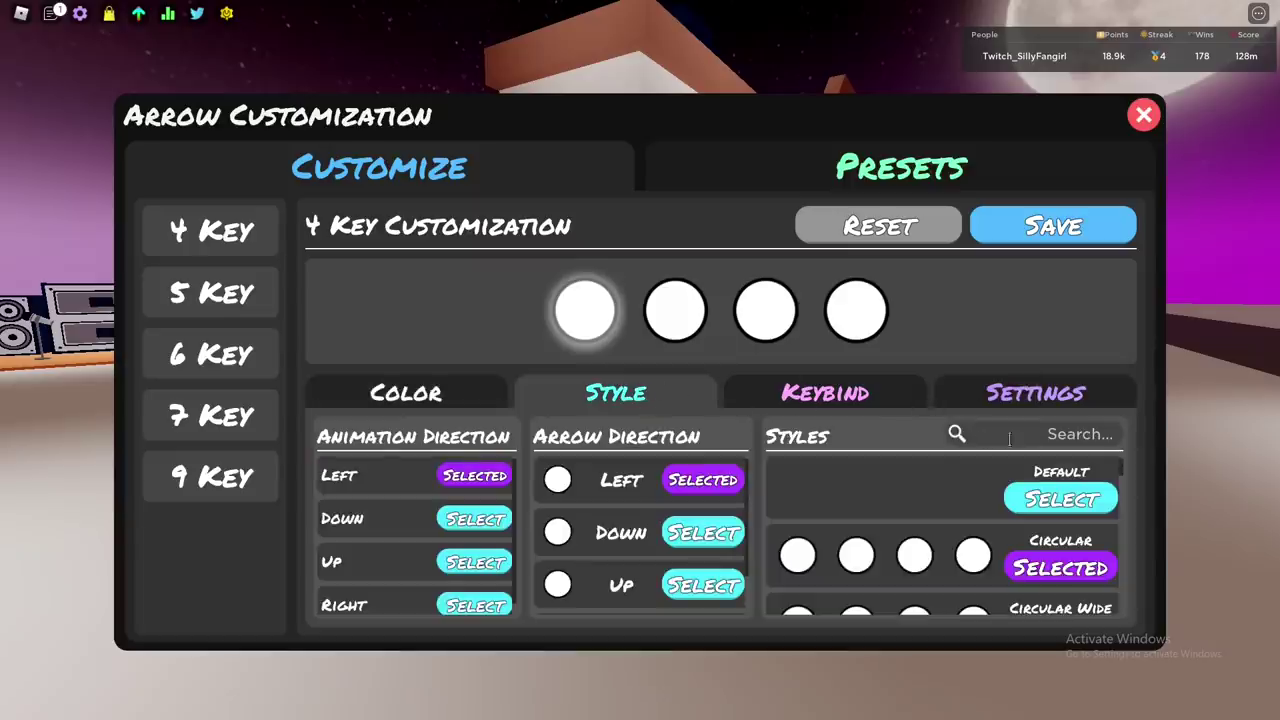
scroll(990, 490, "down", 3)
scroll(980, 500, "up", 3)
scroll(978, 500, "down", 2)
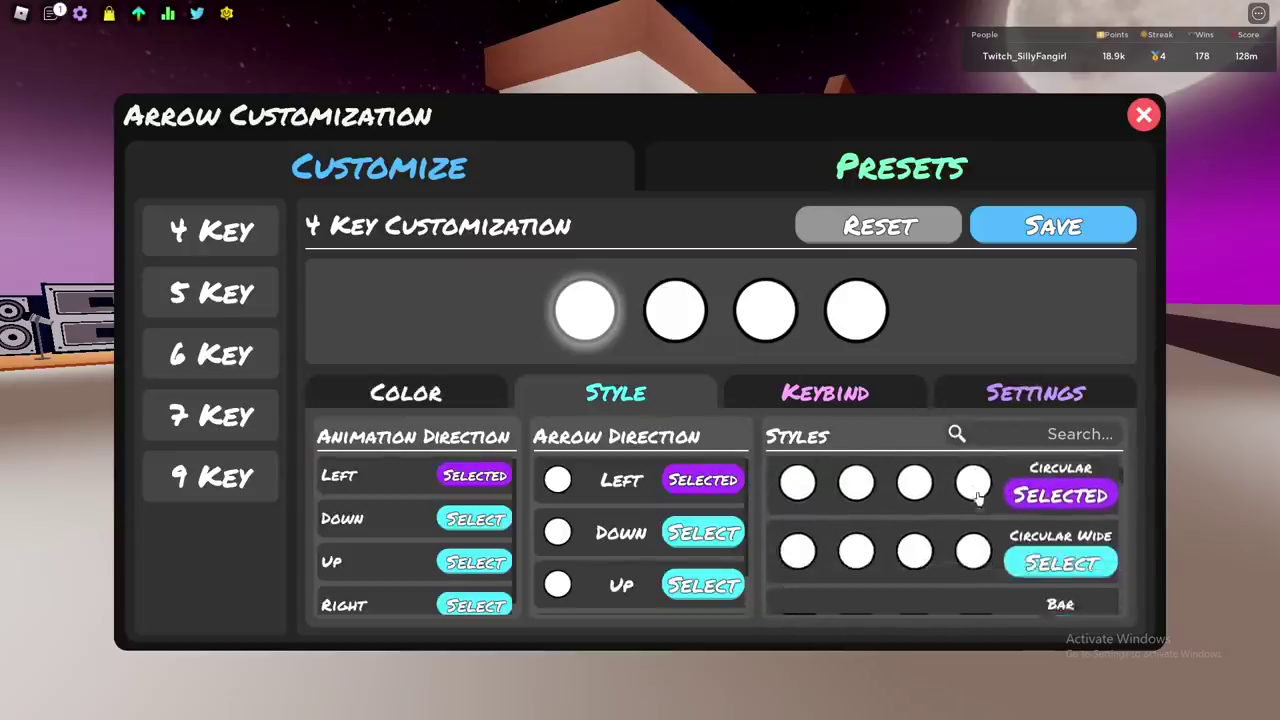
scroll(978, 500, "down", 3)
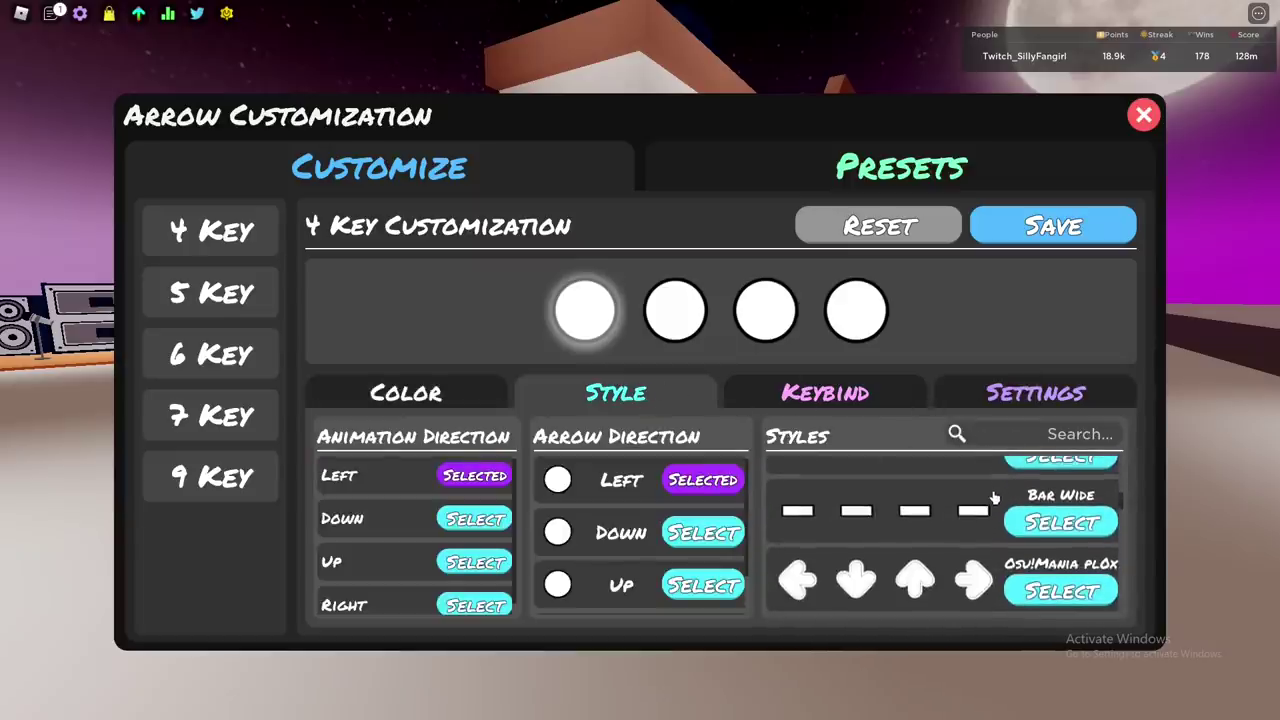
scroll(988, 500, "down", 1)
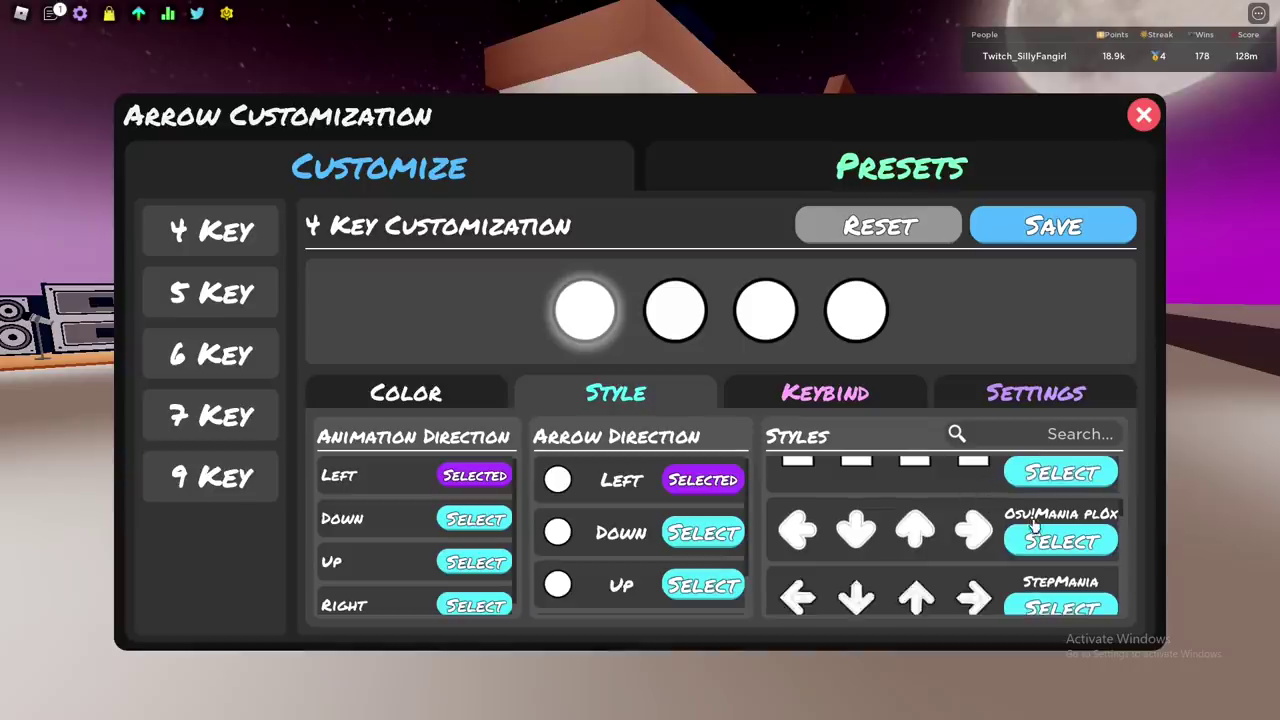
scroll(960, 530, "down", 4)
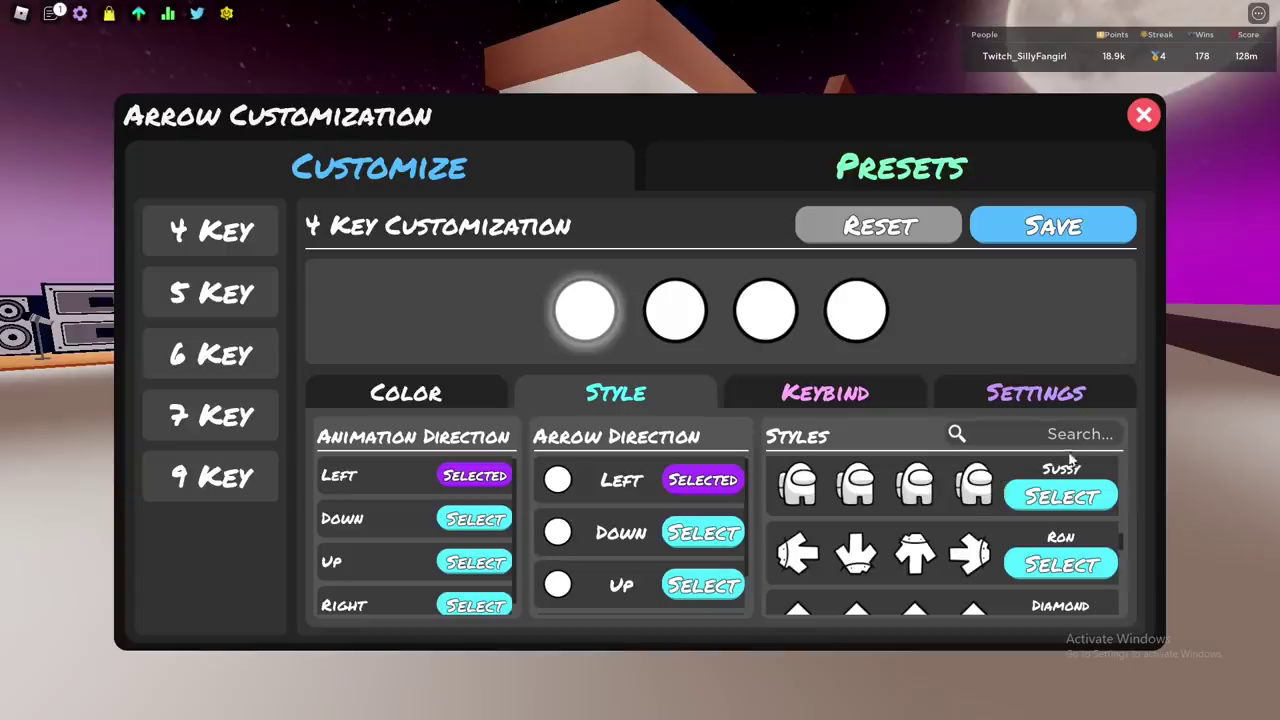
Step: Examine the remaining arrow styles, from Ron and Diamond through Square and EXE Arrows to Fumo Arrows
scroll(912, 533, "down", 1)
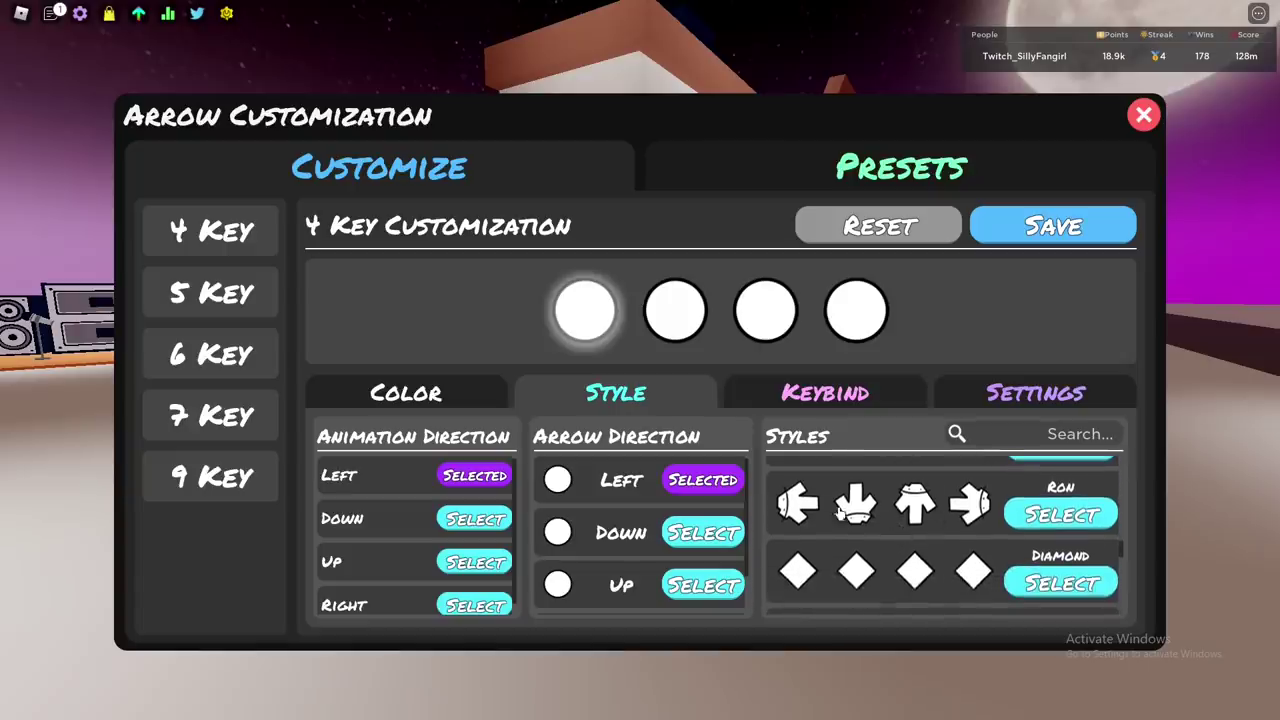
scroll(951, 512, "down", 1)
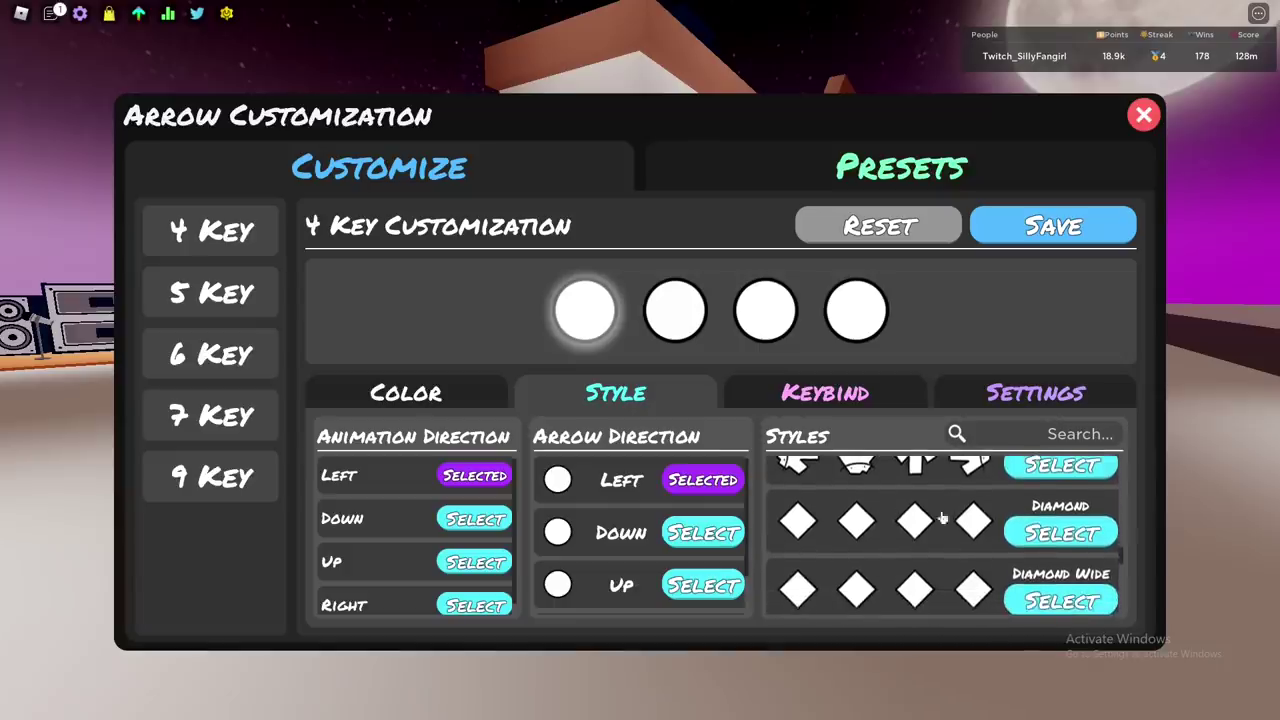
scroll(955, 514, "down", 2)
scroll(965, 508, "down", 2)
scroll(970, 502, "up", 1)
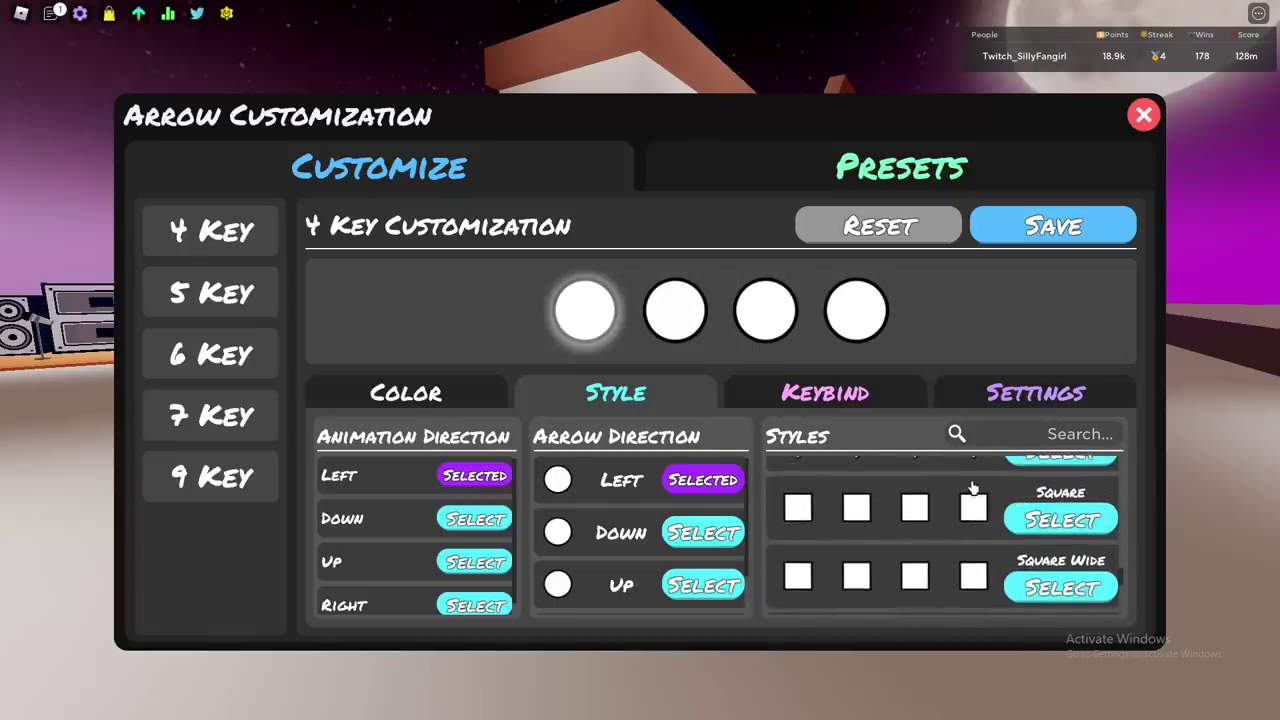
scroll(970, 490, "down", 1)
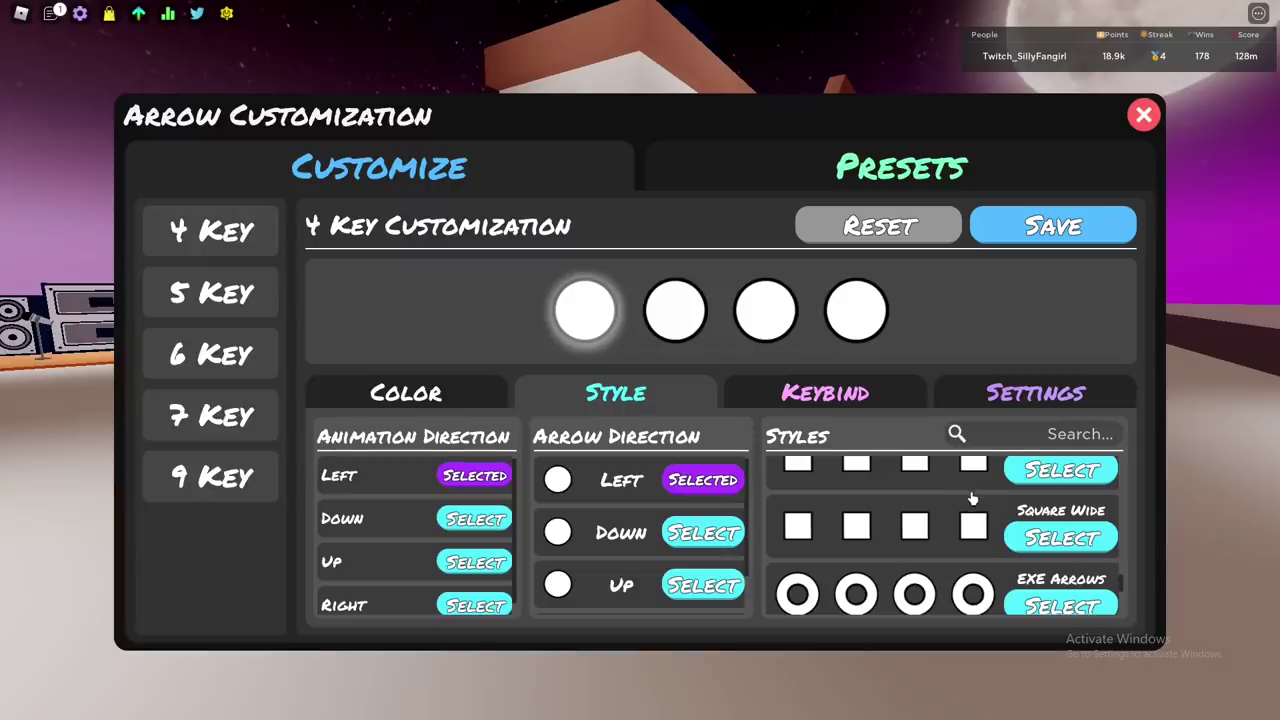
scroll(970, 505, "down", 2)
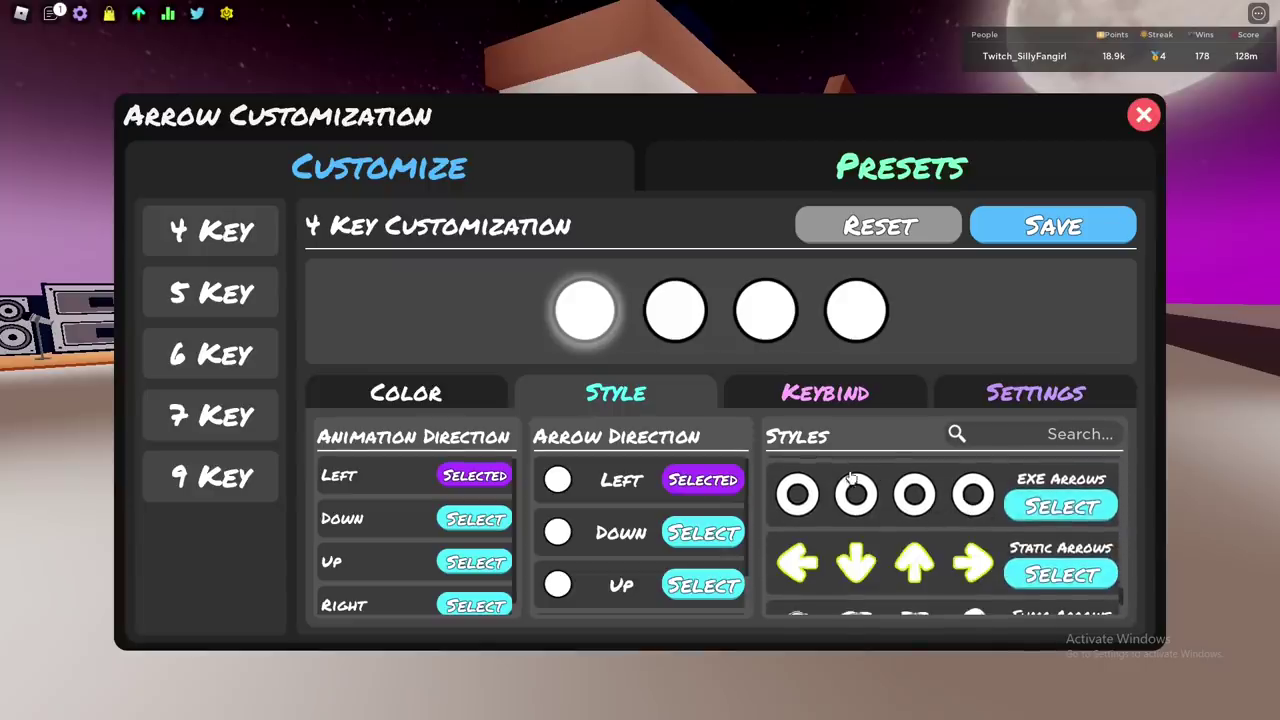
scroll(996, 493, "down", 1)
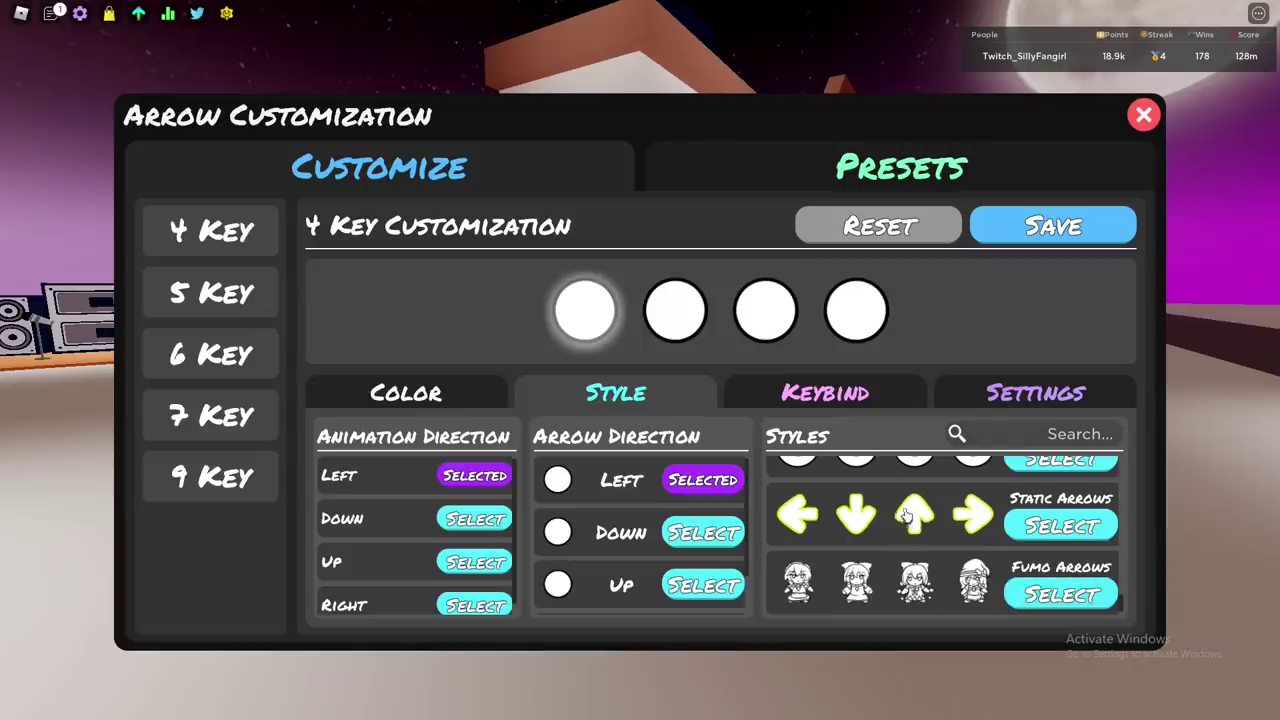
Step: Review the speed, size and offset settings, colors and keybinds of the first 4 Key arrow, and close Arrow Customization
left_click(1009, 399)
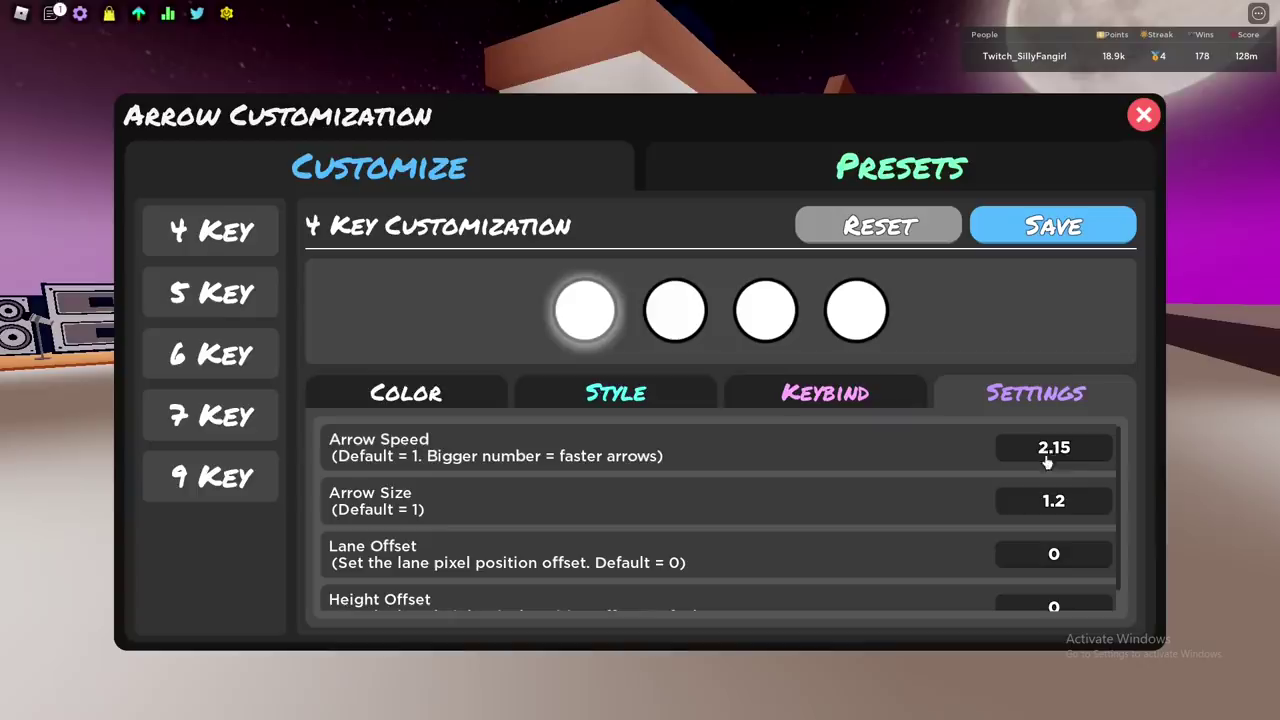
scroll(895, 478, "down", 1)
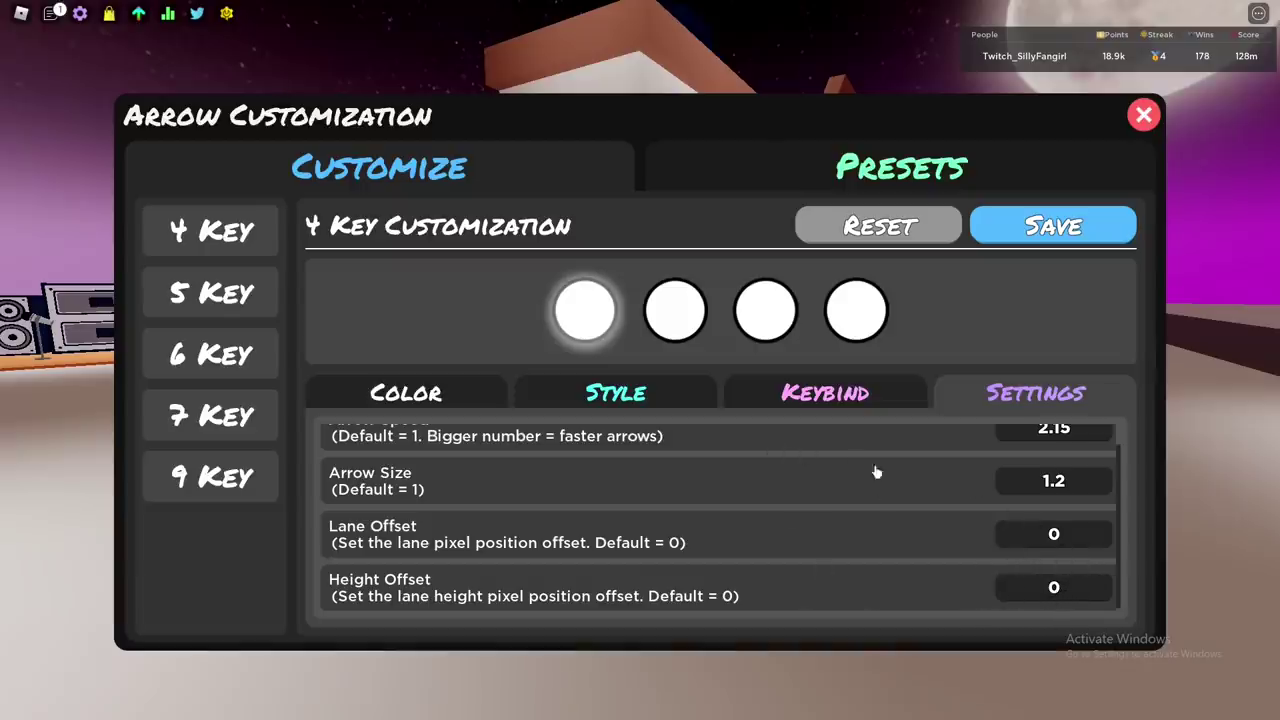
scroll(874, 474, "up", 1)
left_click(436, 402)
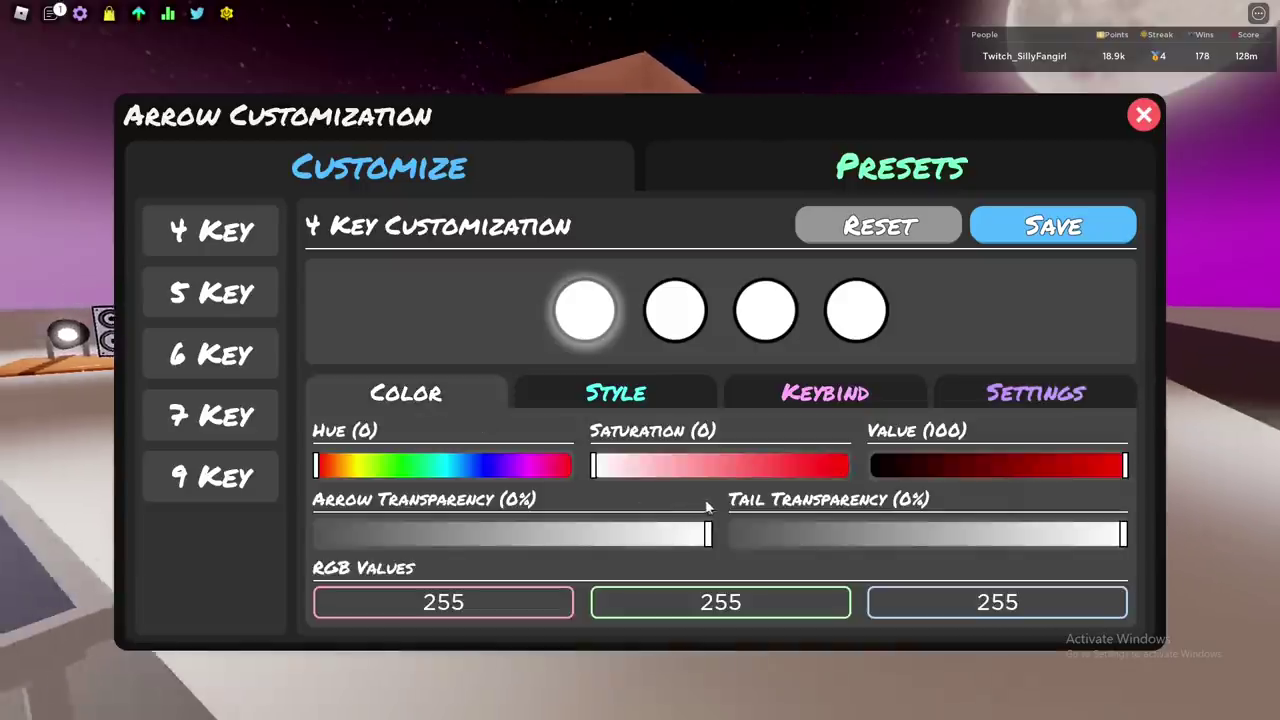
left_click(805, 404)
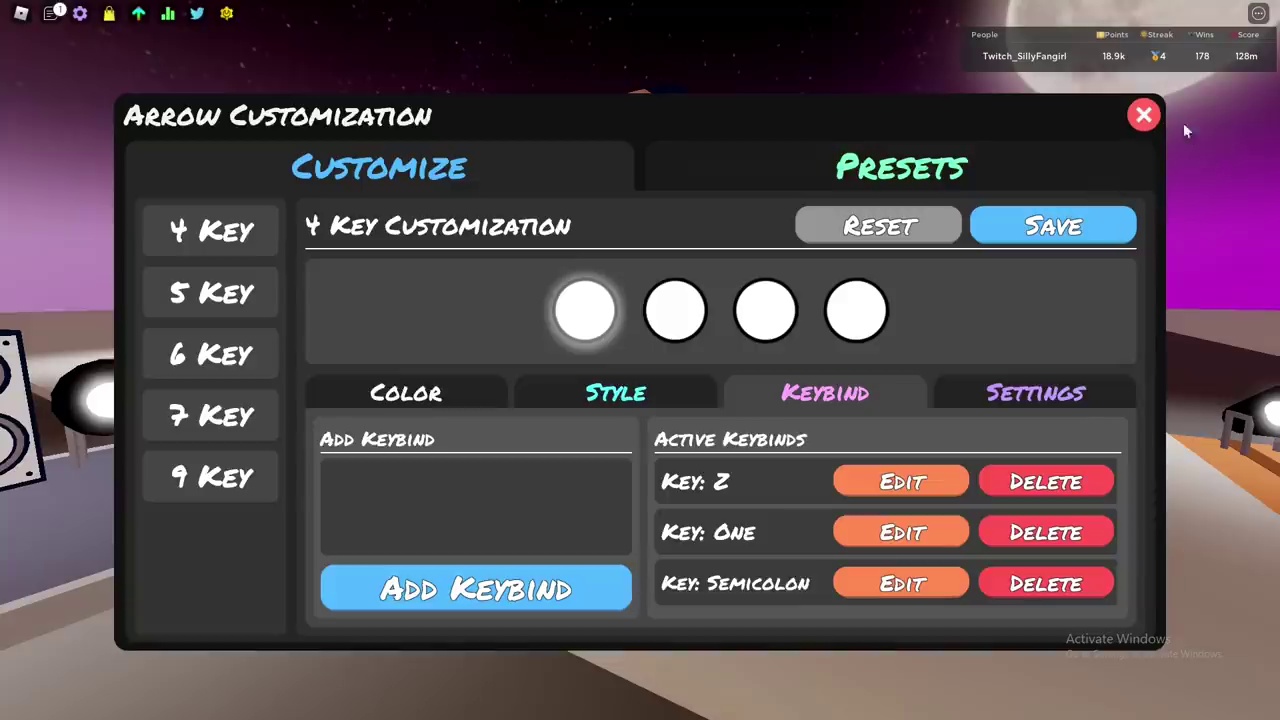
left_click(1143, 114)
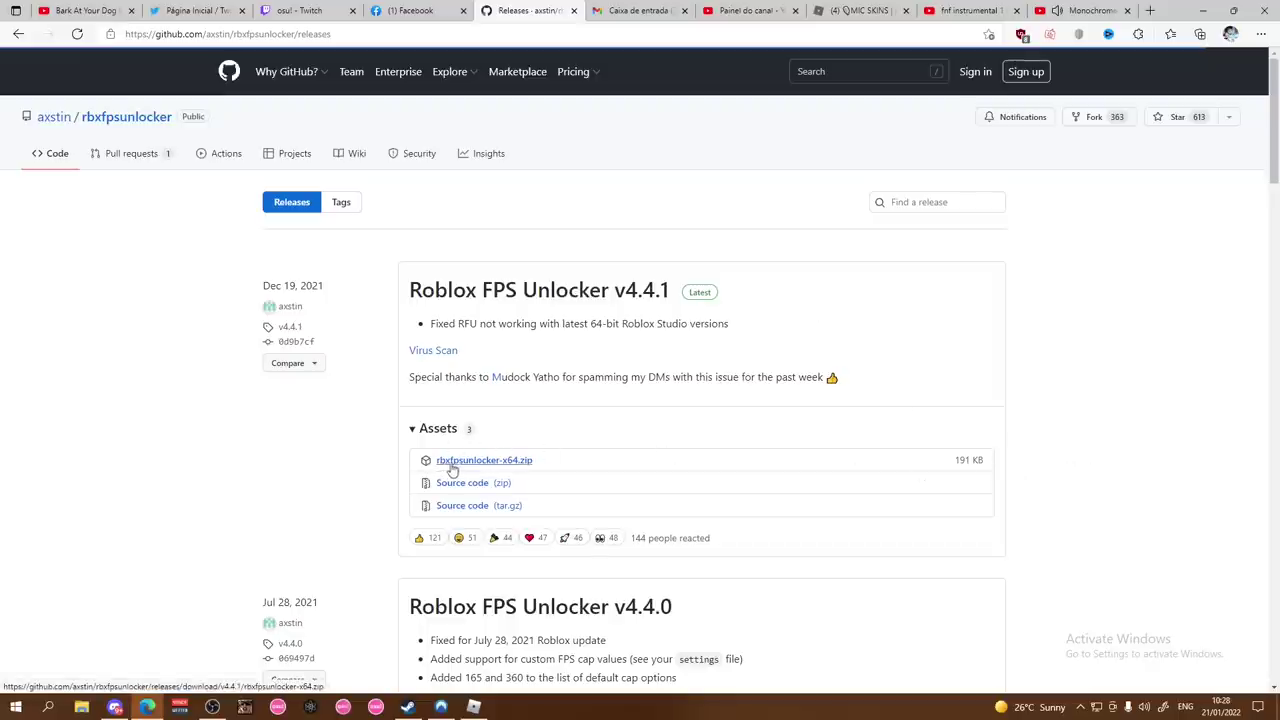
Step: Download rbxfpsunlocker-x64.zip from the v4.4.1 release on GitHub, open the archive and run rbxfpsunlocker.exe
left_click(519, 463)
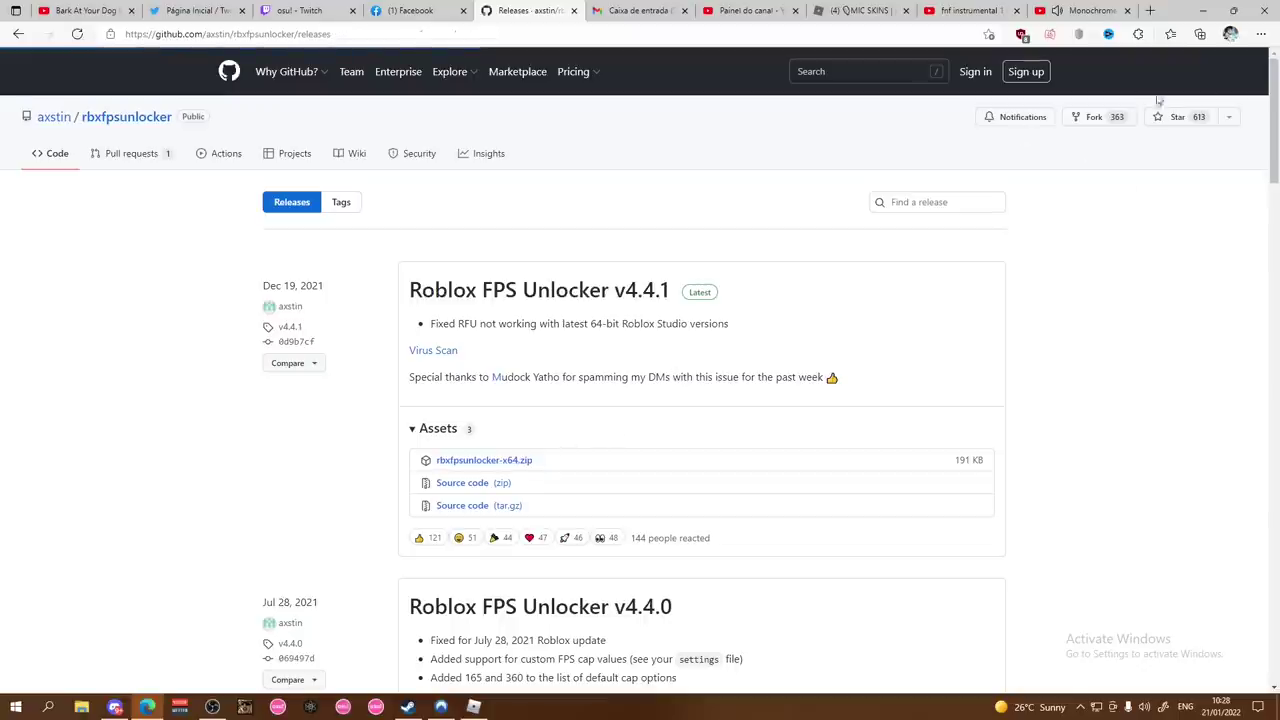
left_click(1066, 92)
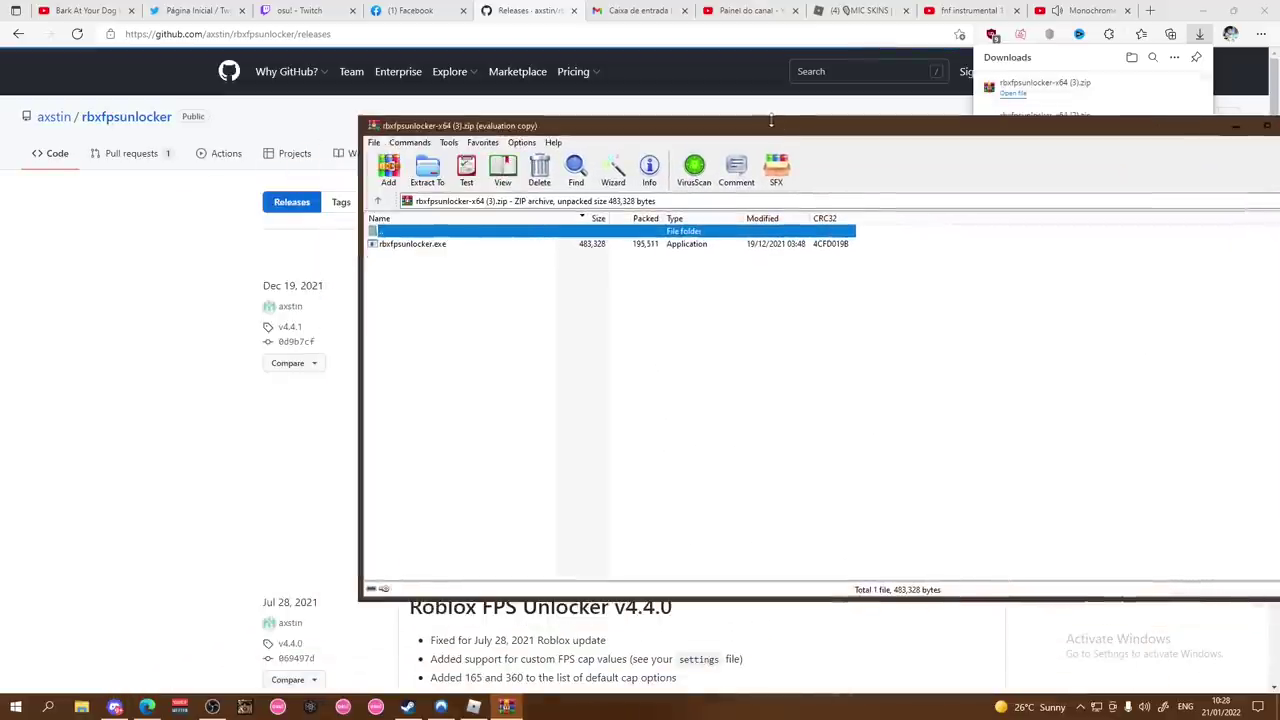
left_click(941, 311)
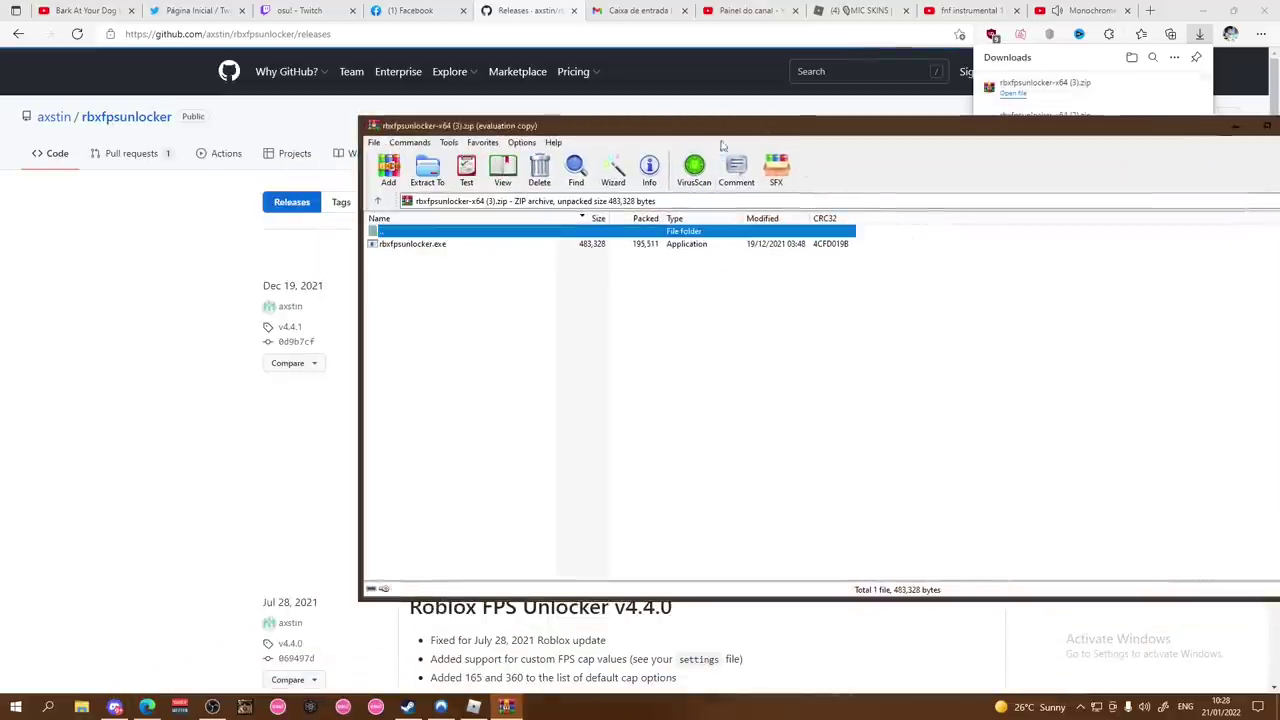
double_click(331, 236)
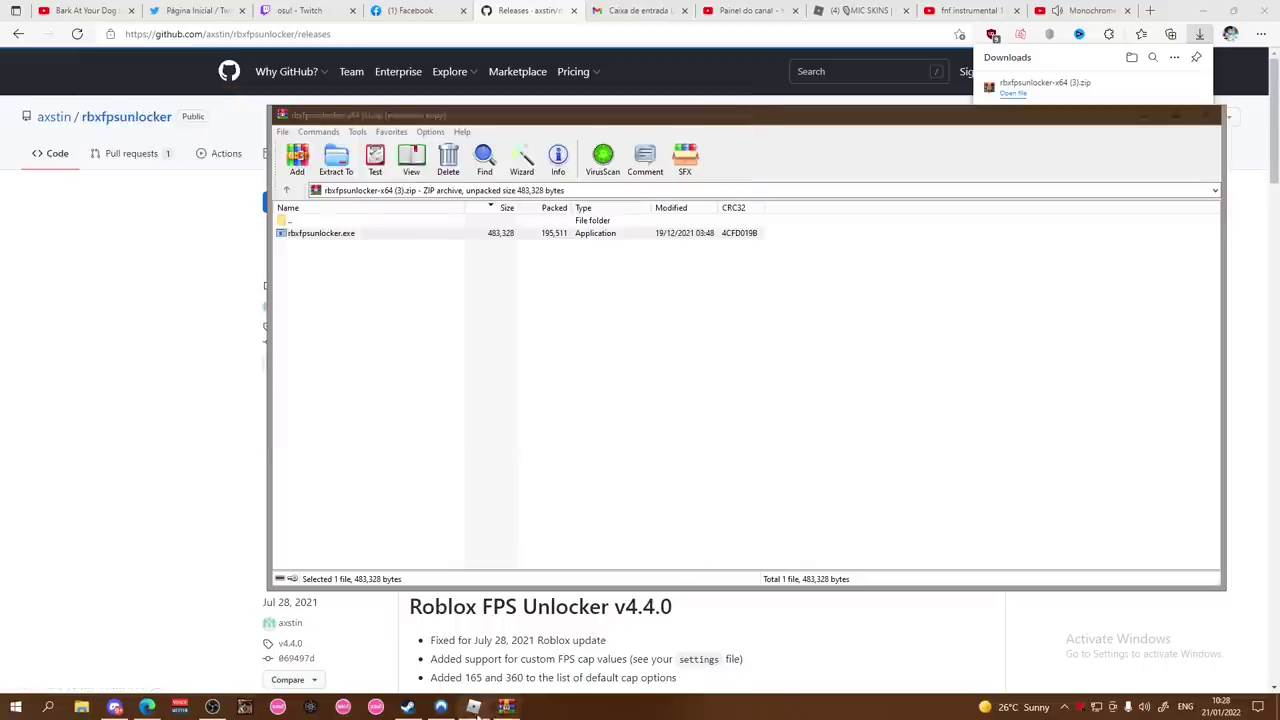
Step: Switch to Roblox and display the stats overlay with the FPS and network readings in the game
left_click(497, 708)
key("ctrl+shift+F4")
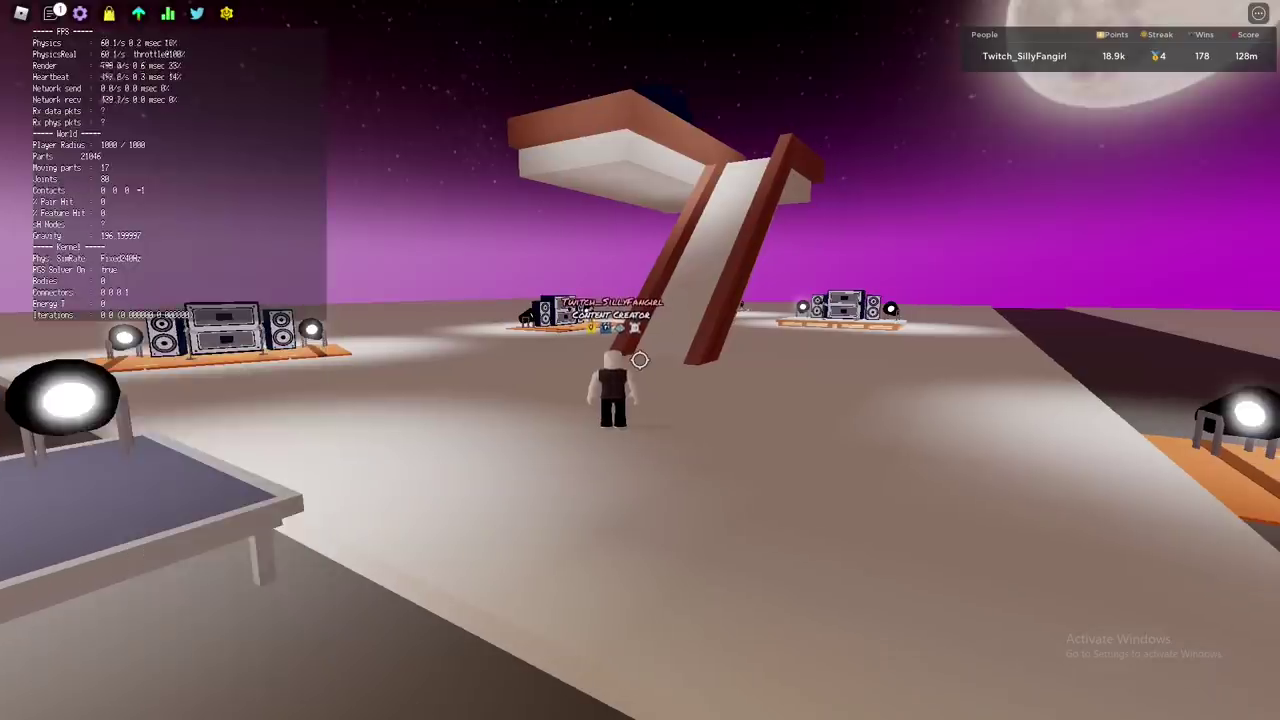
key("shift")
key("shift")
key("ctrl+shift+F3")
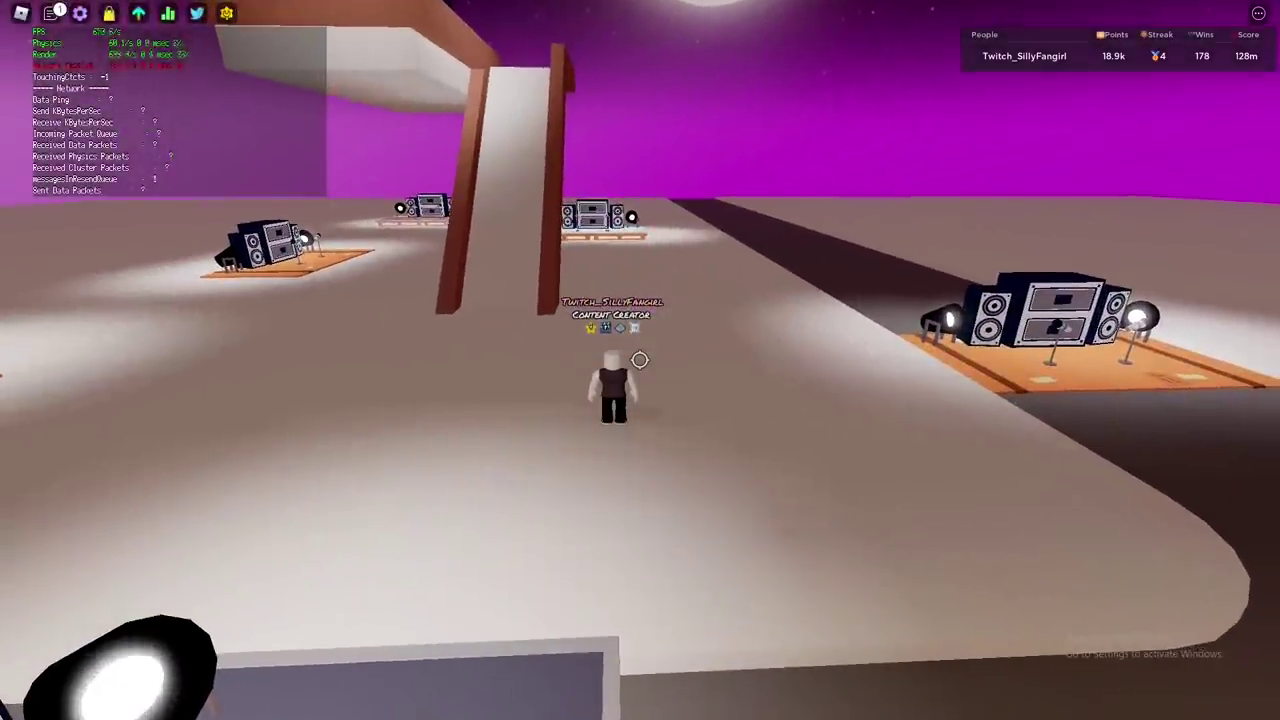
Step: Set the FPS cap of Roblox FPS Unlocker to 60 and return to the game to check the frame rate
key("alt+Tab")
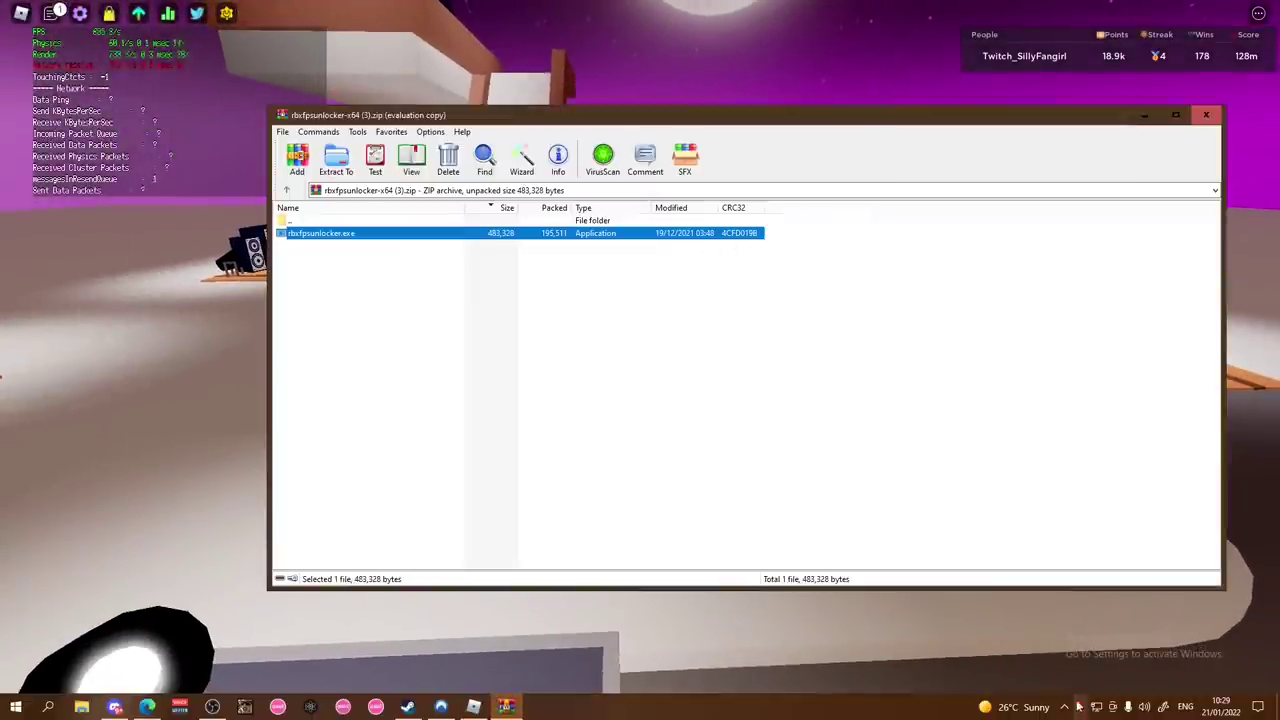
right_click(1078, 706)
mouse_move(1135, 630)
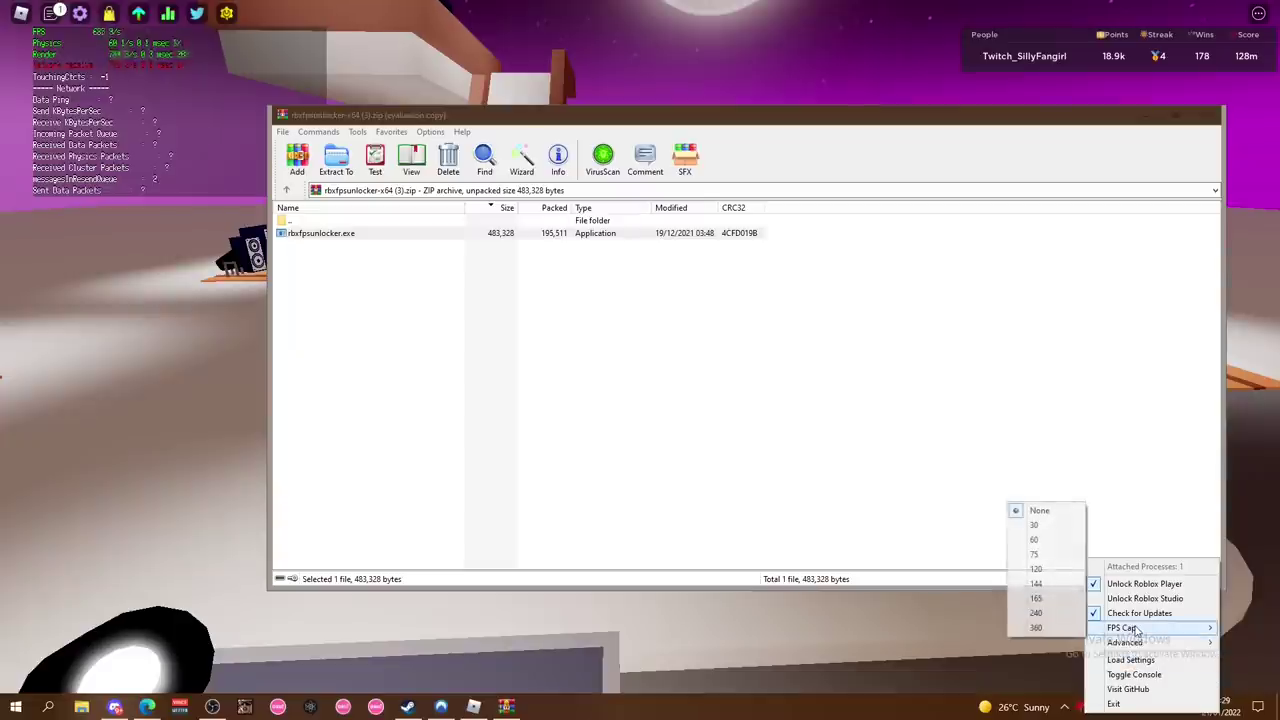
left_click(1052, 542)
key("alt+Tab")
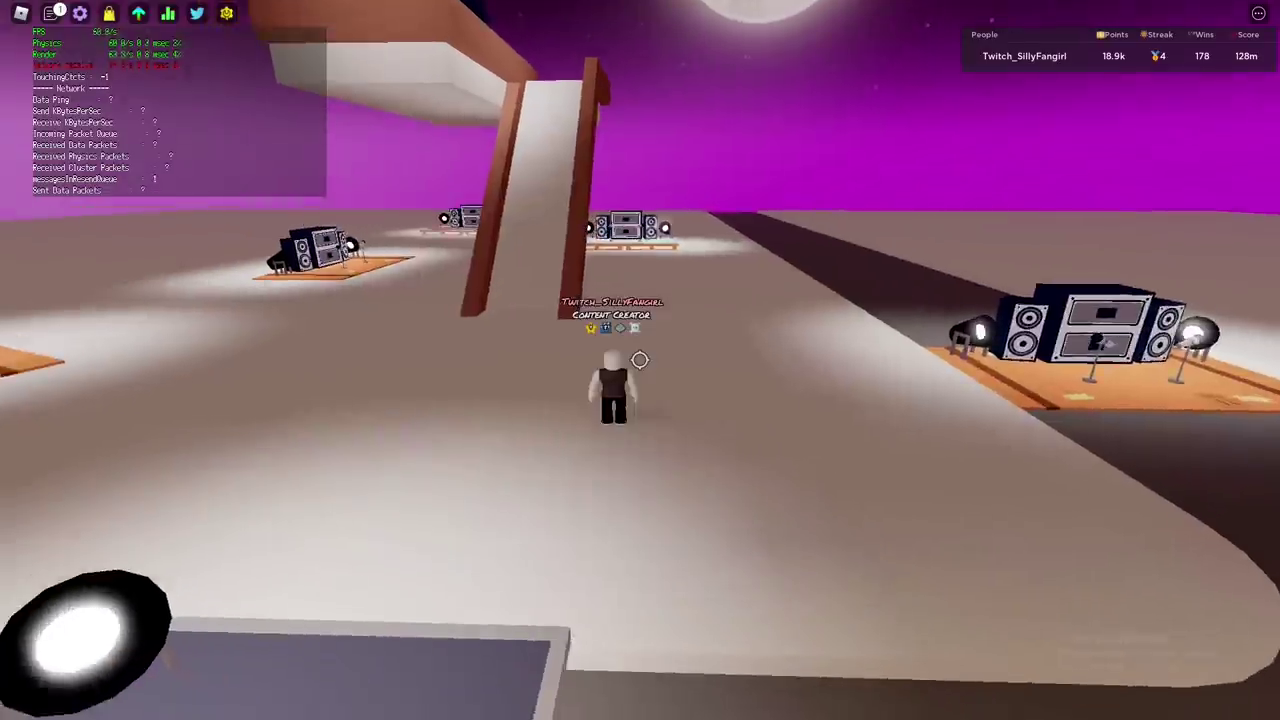
mouse_move(640, 360)
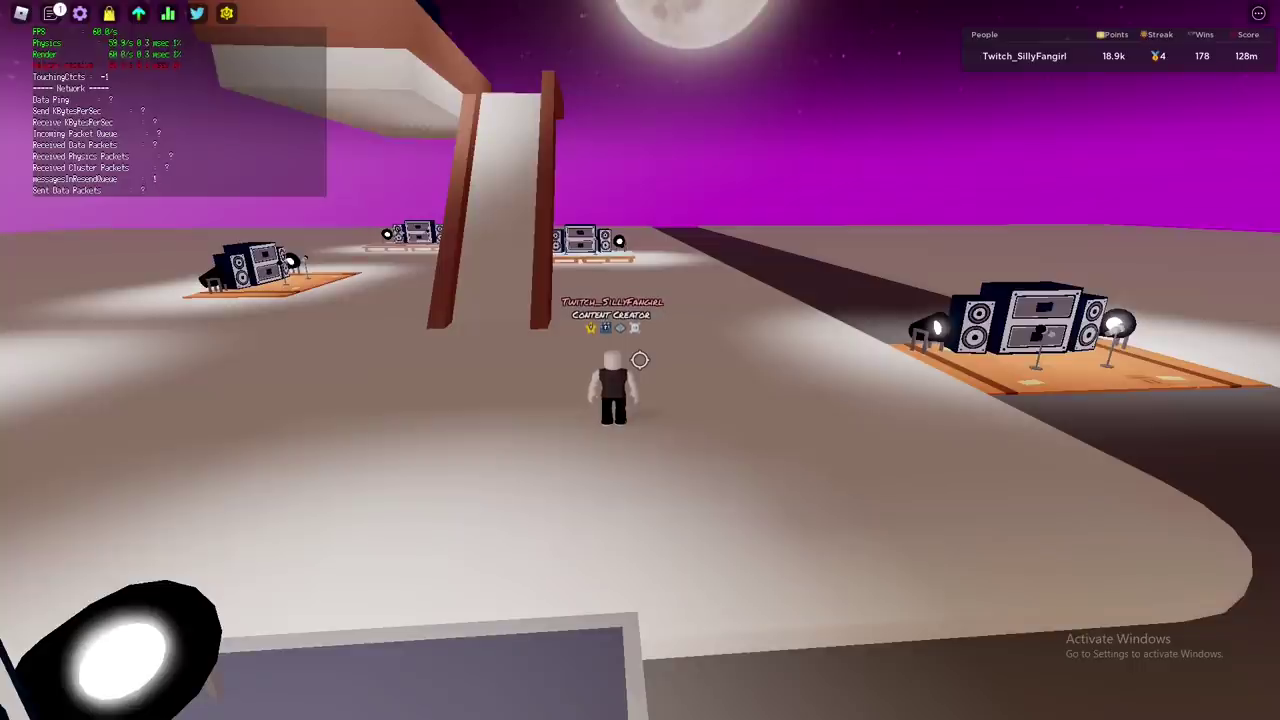
Step: Close the downloaded archive's window and switch to the browser
key("alt+Tab")
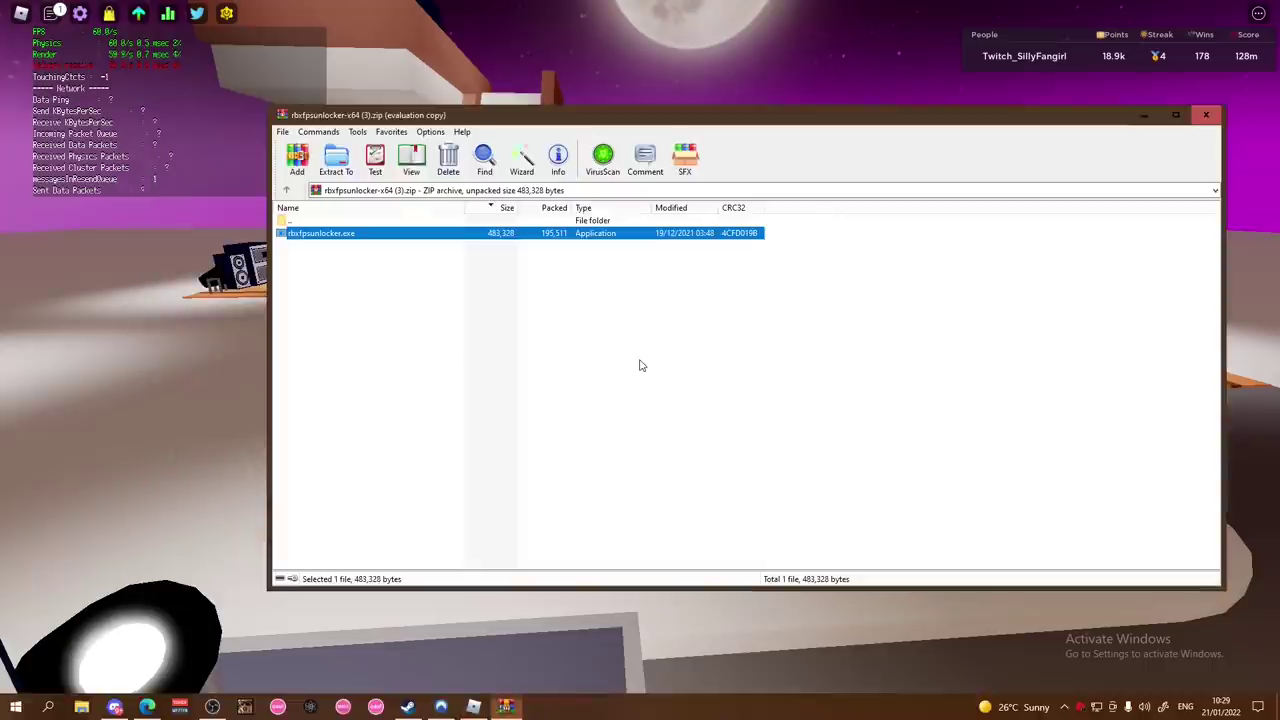
left_click(1210, 116)
key("alt+Tab")
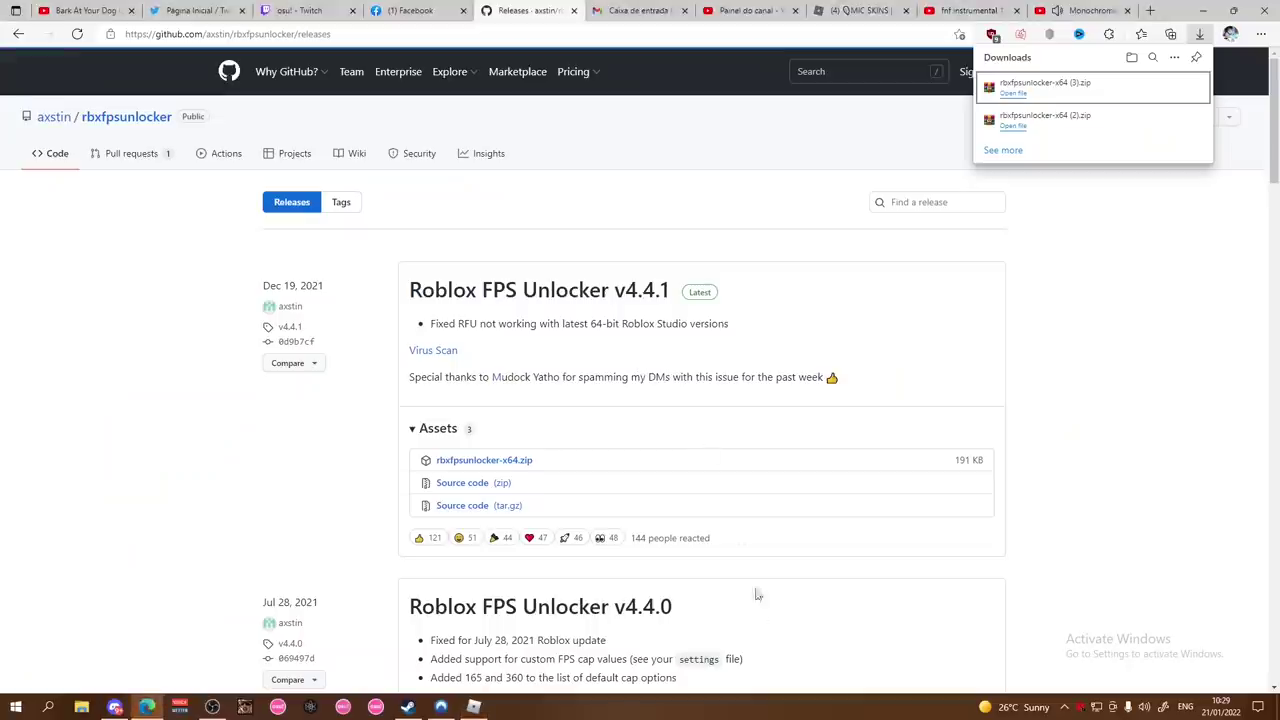
Step: Set the FPS cap of Roblox FPS Unlocker to 360 and switch to Roblox to check the frame rate
right_click(1080, 706)
mouse_move(1119, 617)
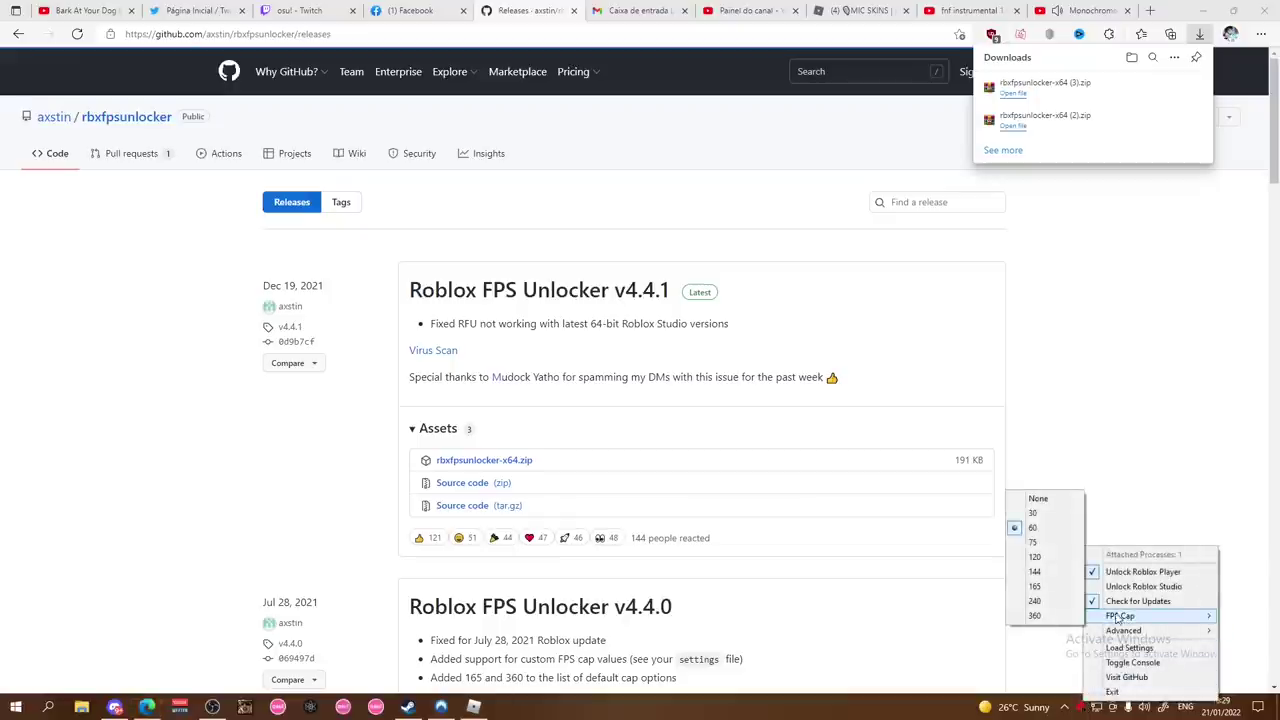
left_click(1040, 615)
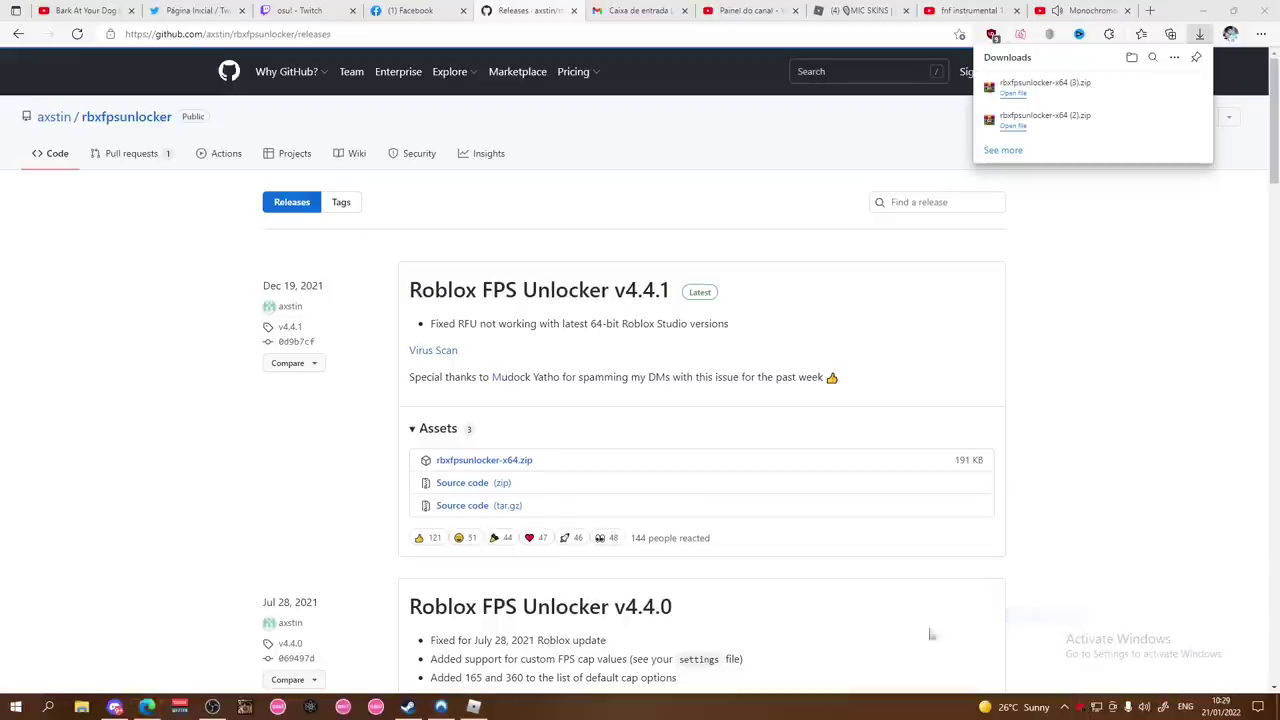
left_click(476, 707)
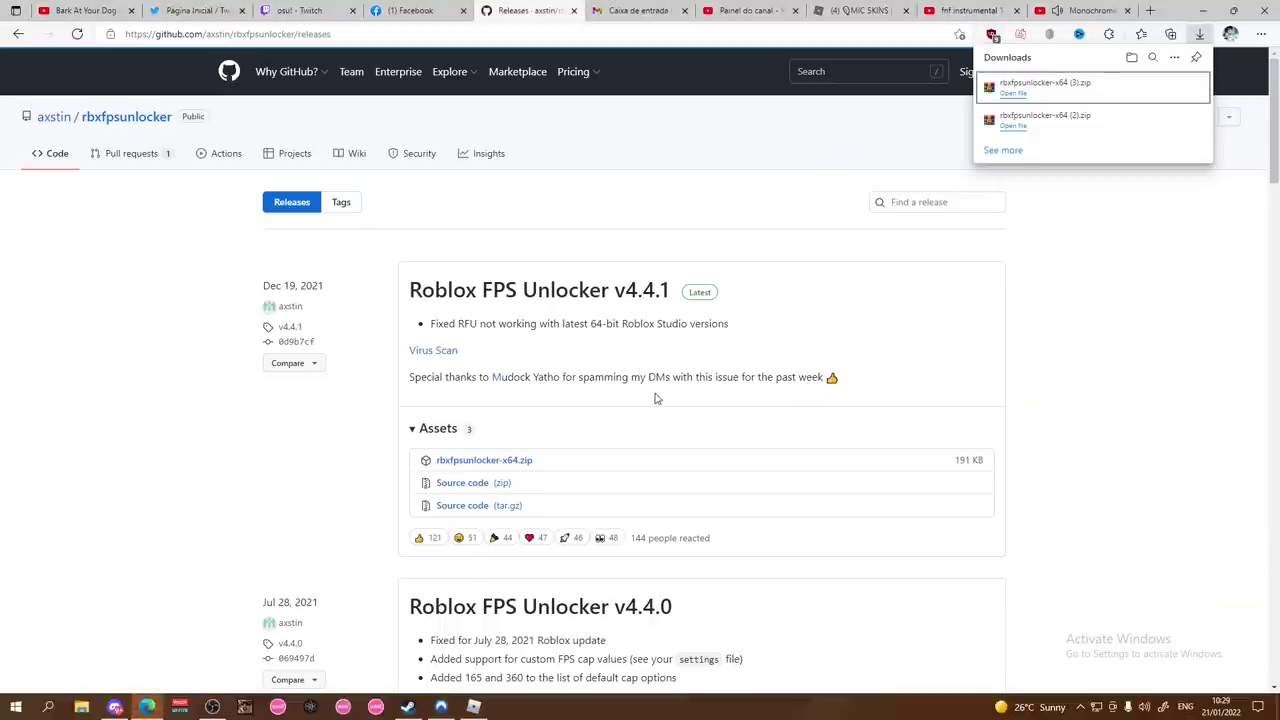
Step: Set the FPS cap of Roblox FPS Unlocker to 120 from its hidden system tray entry
left_click(1080, 707)
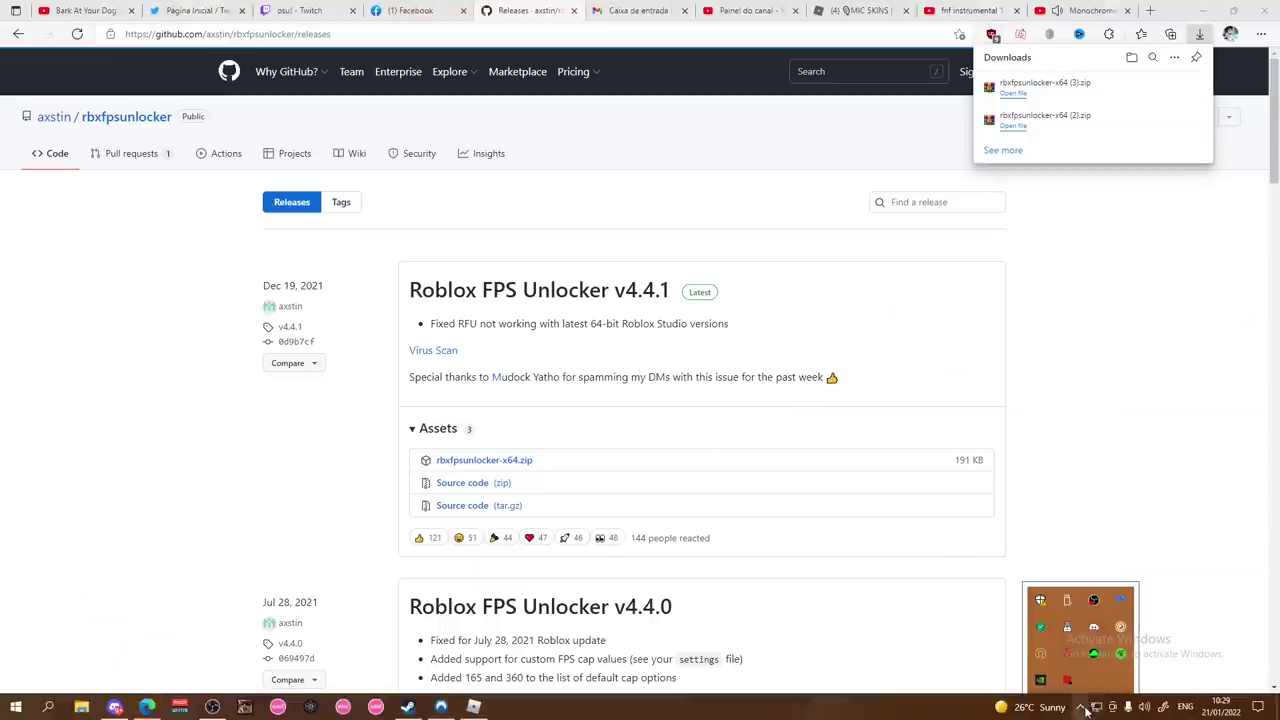
right_click(1072, 680)
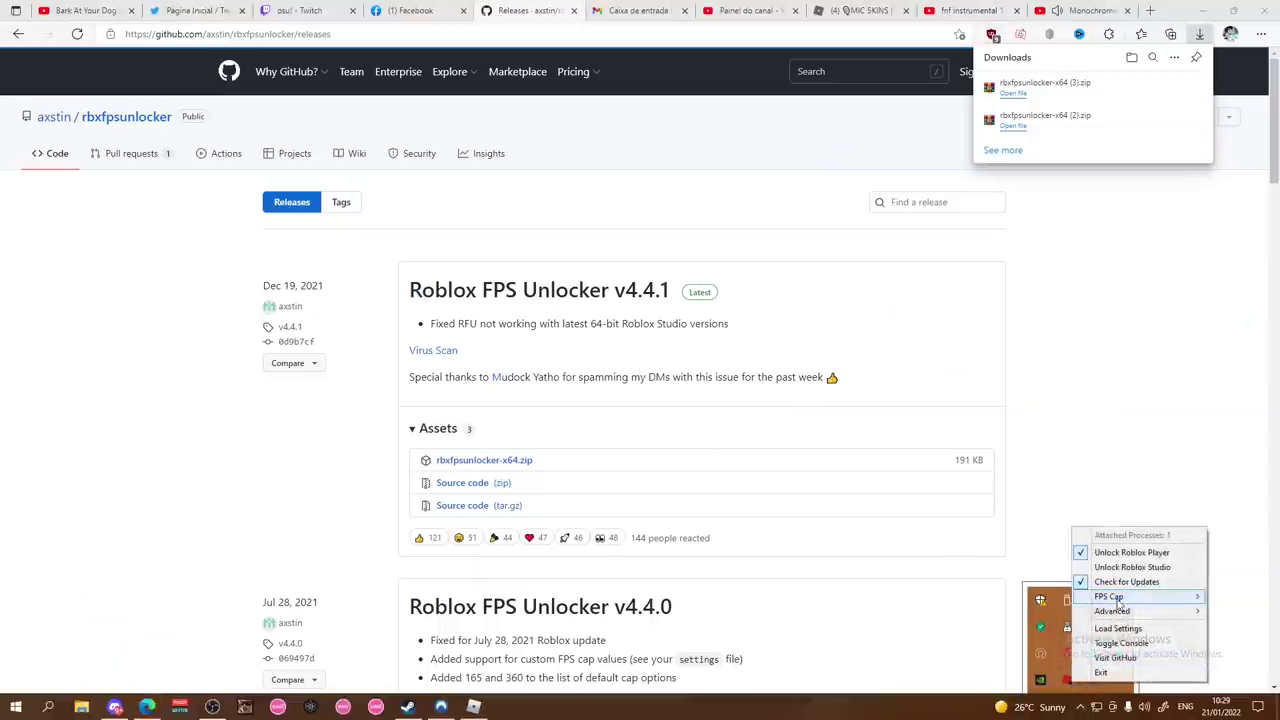
mouse_move(1118, 599)
left_click(1040, 538)
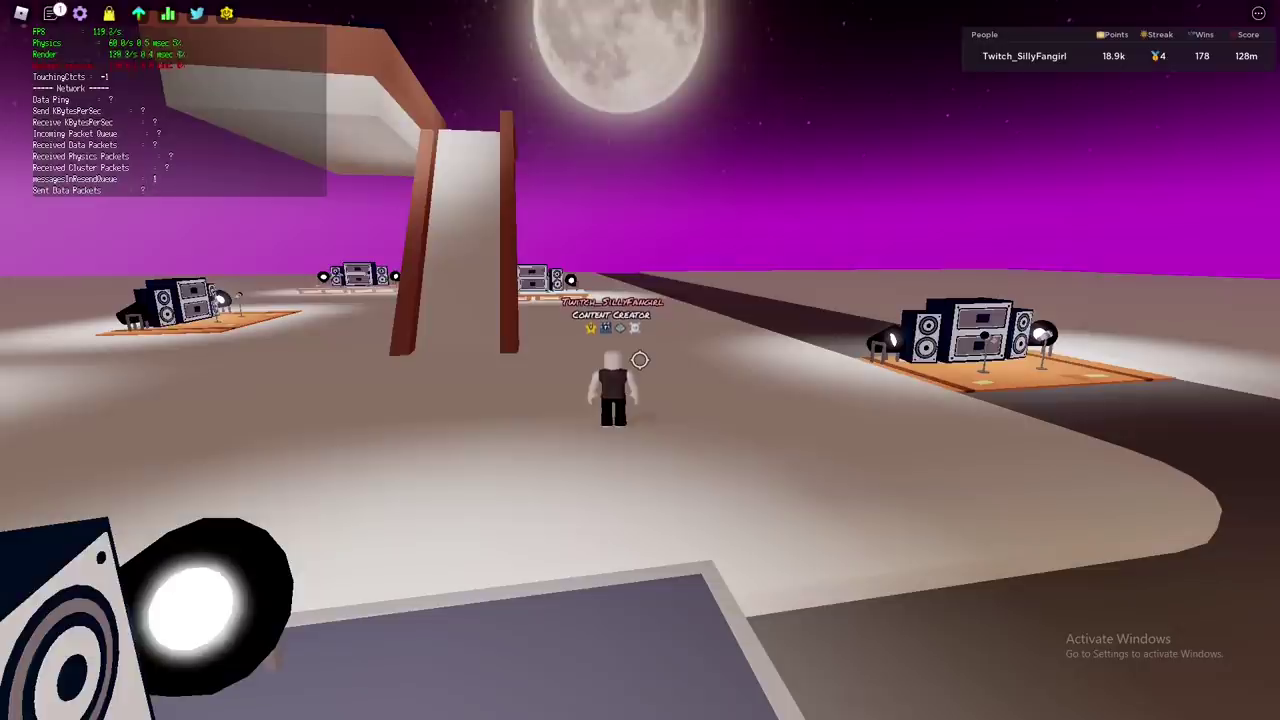
Step: Toggle the detailed network statistics overlay in the game to check the frame rate under the current cap
key("shift+F3")
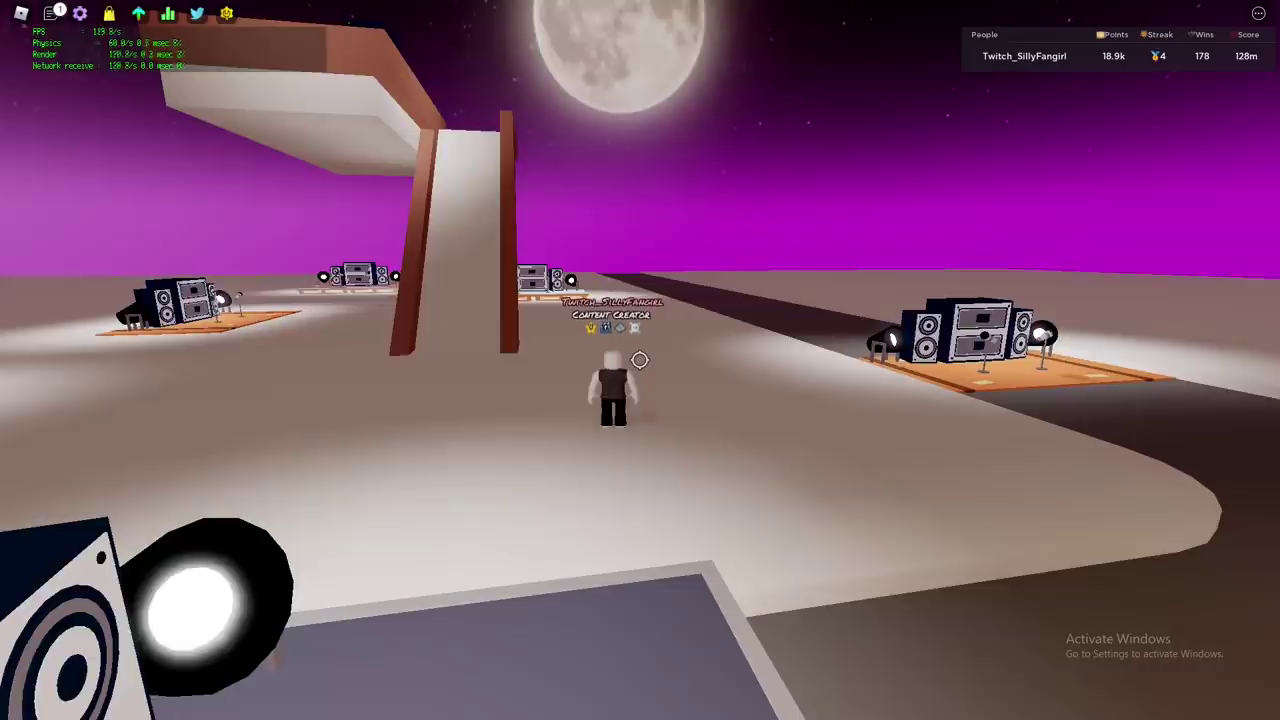
key("shift+F3")
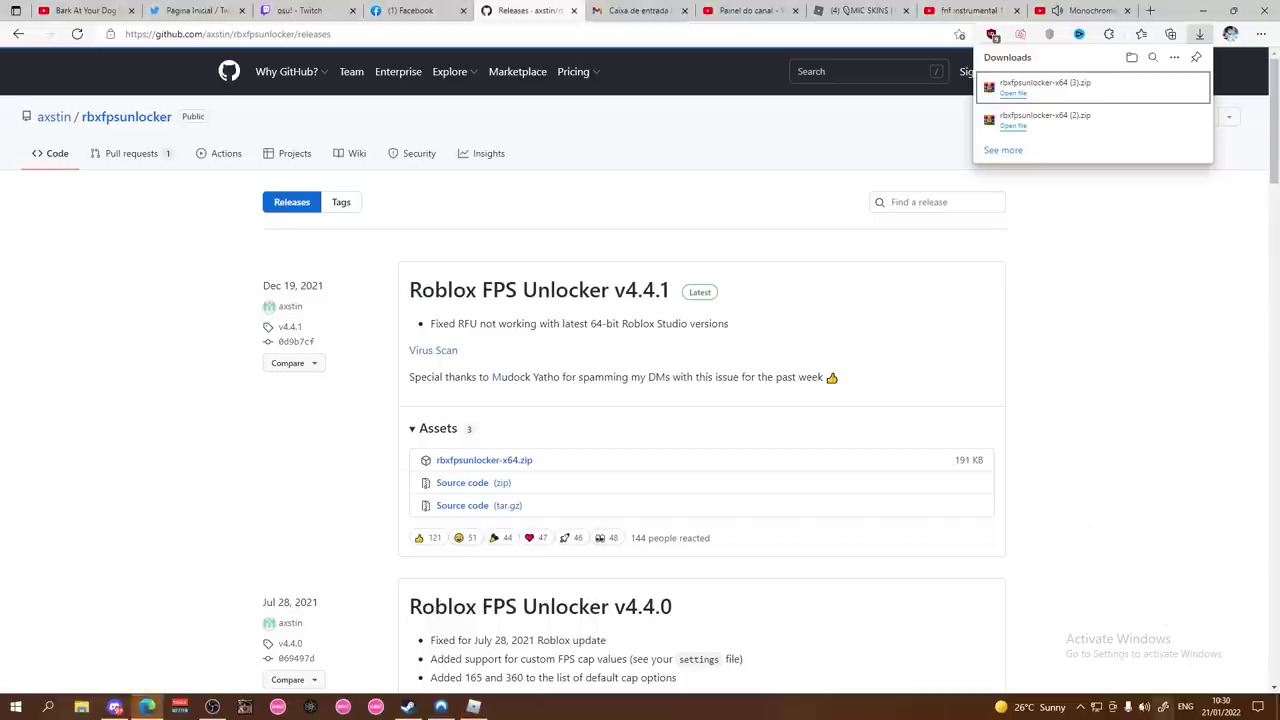
Step: Remove the FPS cap in Roblox FPS Unlocker from its hidden system tray entry and switch to Roblox
left_click(1080, 707)
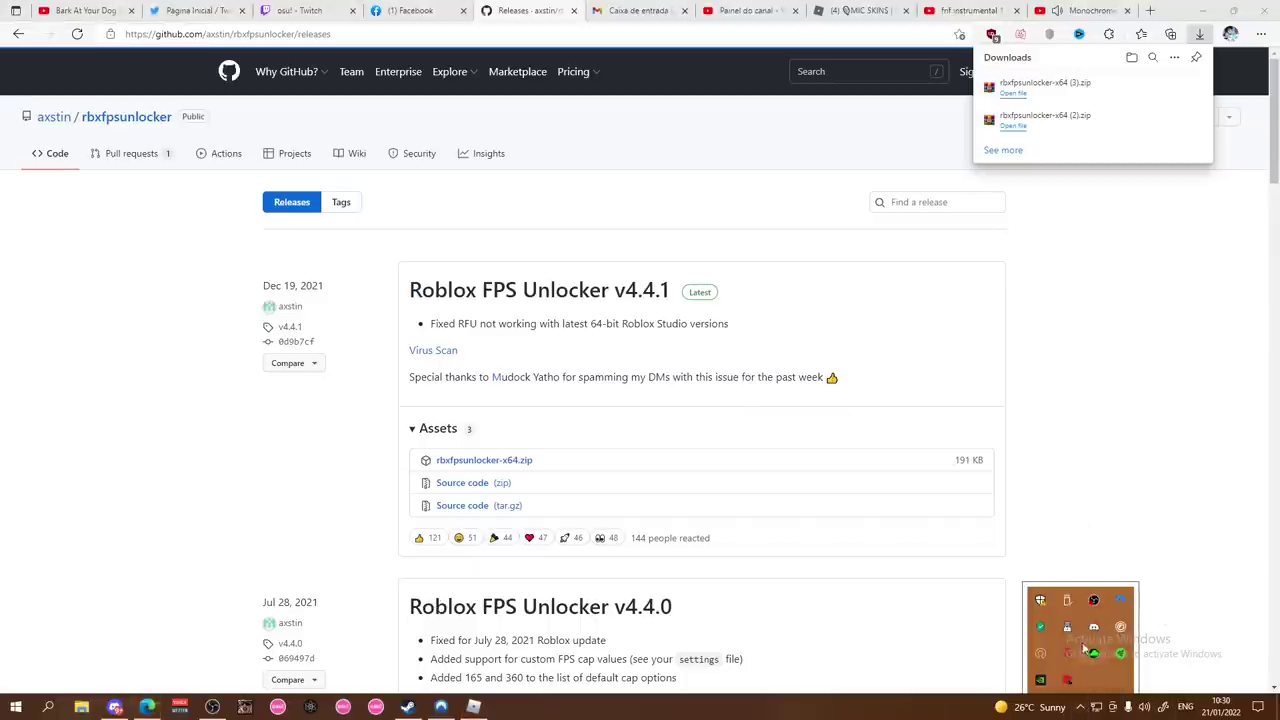
right_click(1122, 652)
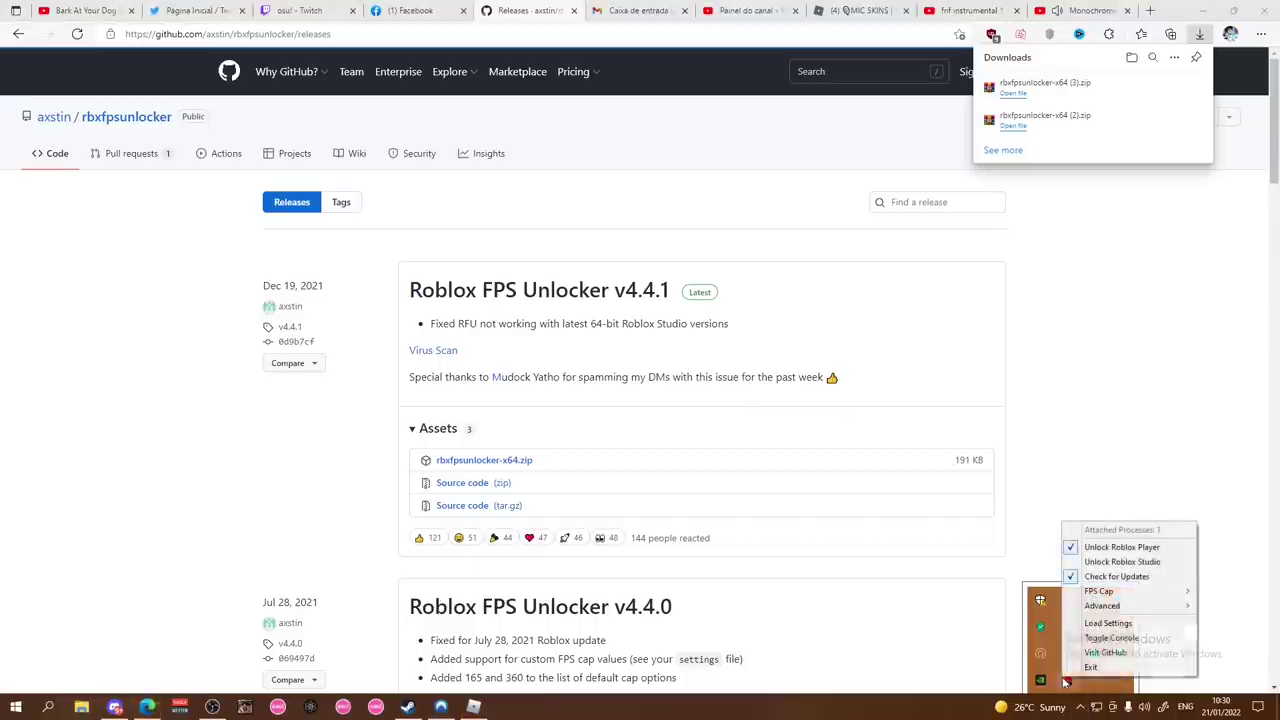
mouse_move(1127, 590)
left_click(1222, 592)
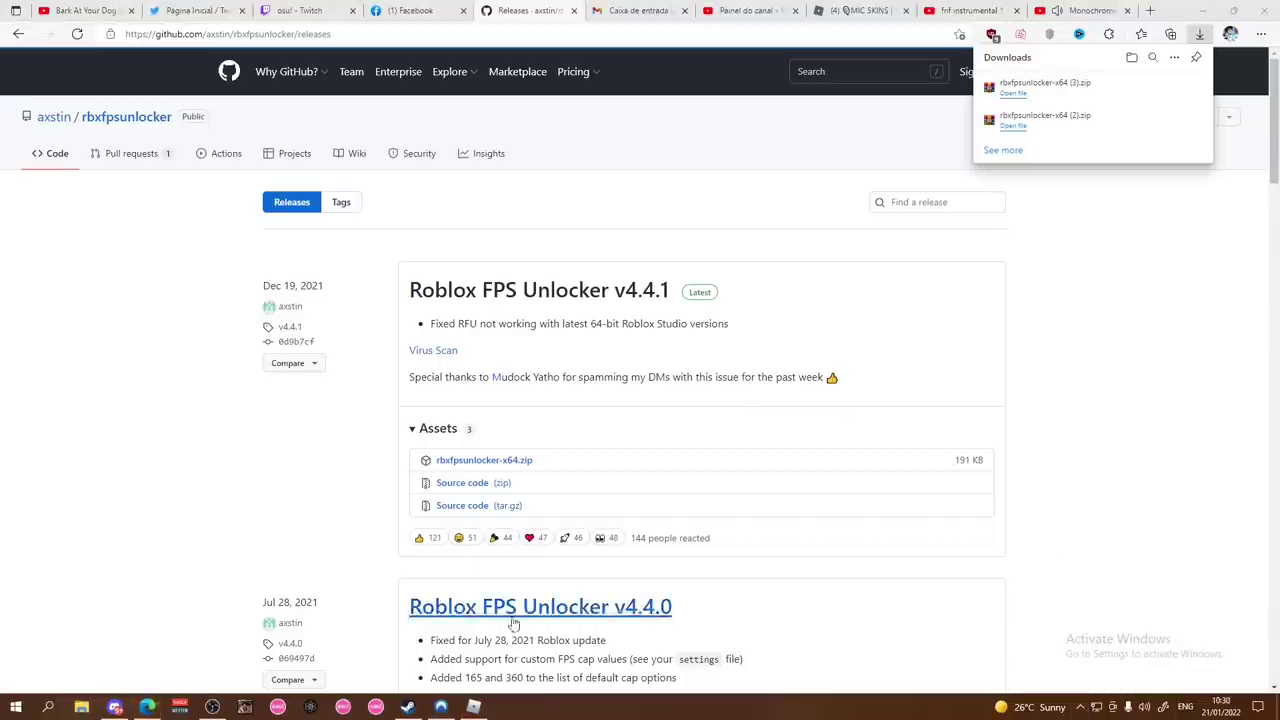
left_click(474, 707)
mouse_move(640, 360)
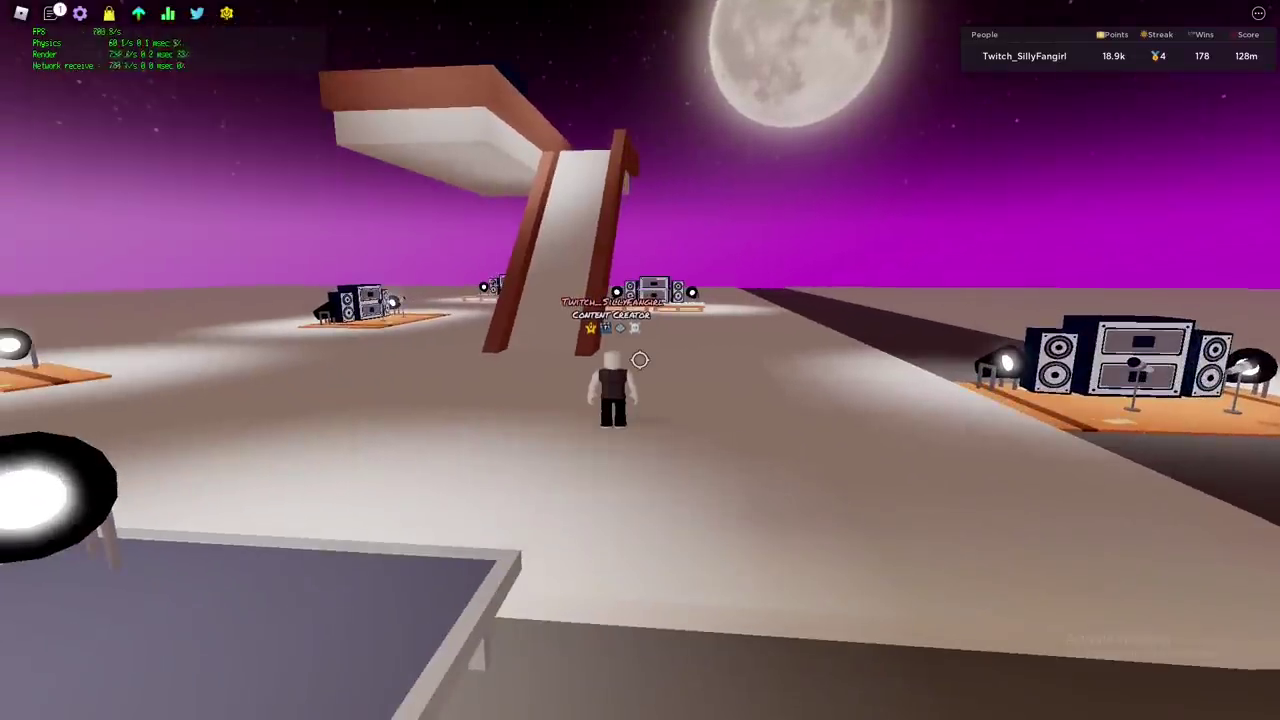
Step: Show and hide the network statistics overlay to examine the game's uncapped frame rate
key("shift+F3")
key("shift+F3")
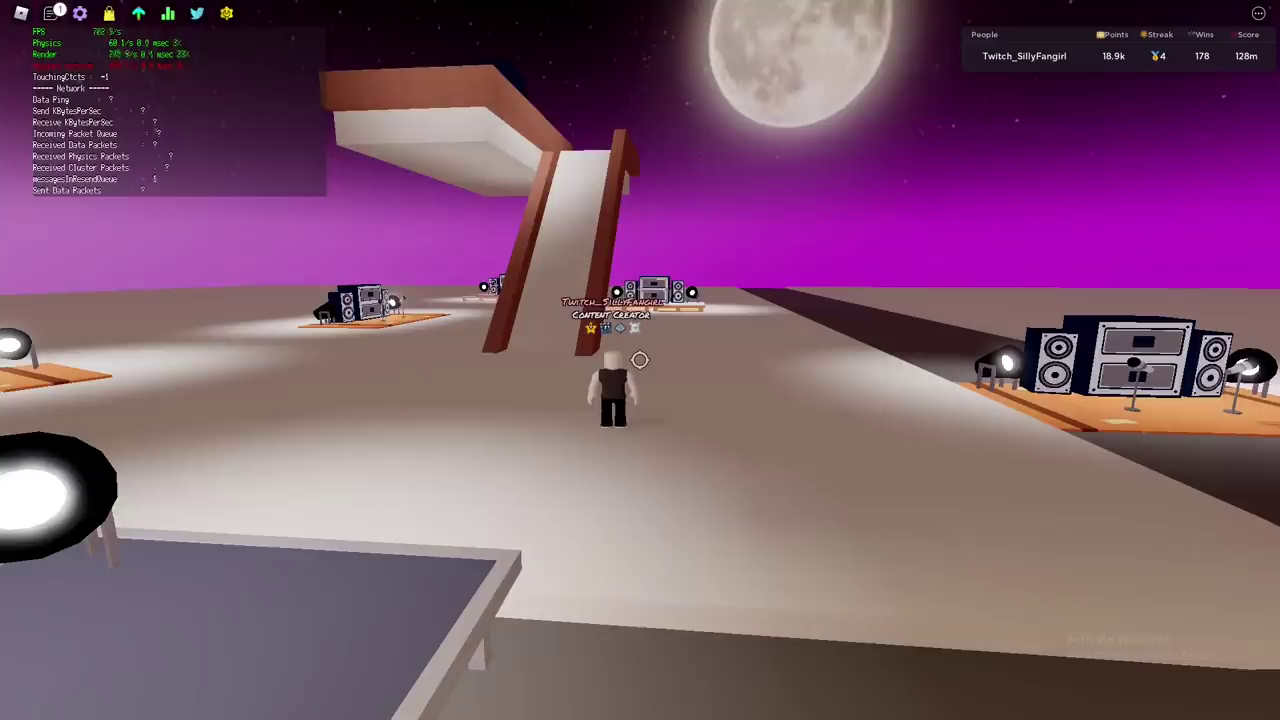
key("shift+F3")
key("shift+F3")
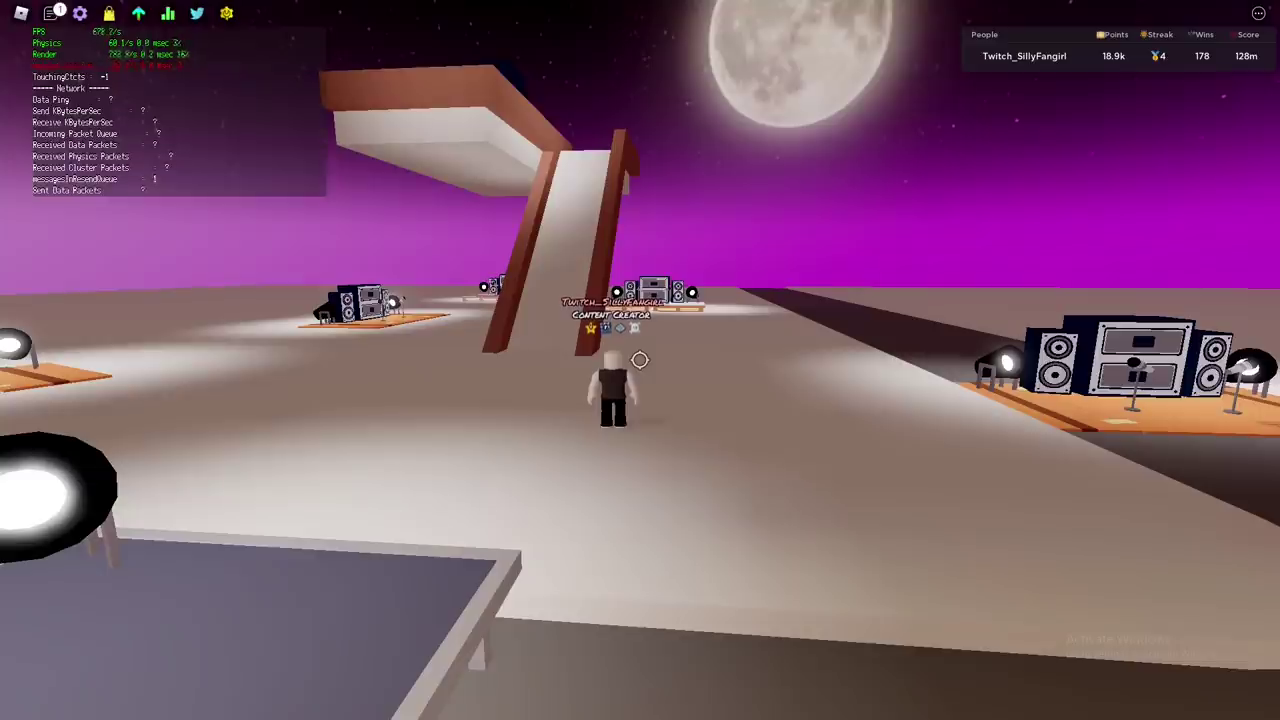